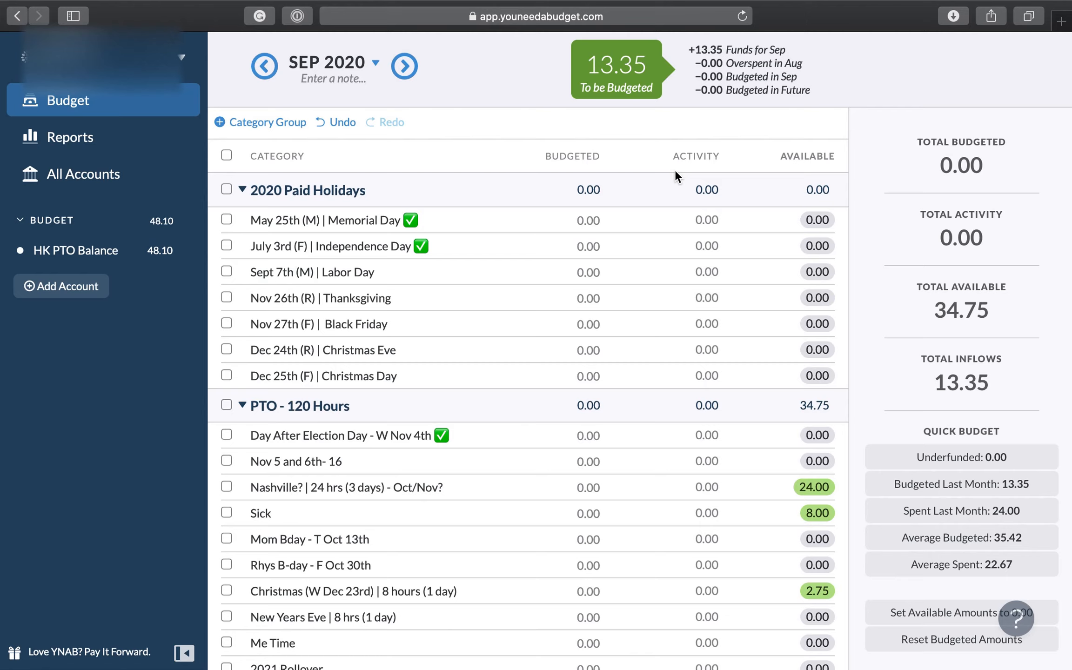
Look through the categories listed in the 2020 Paid Holidays and PTO - 120 Hours groups
left_click(593, 245)
scroll(611, 349, "down", 3)
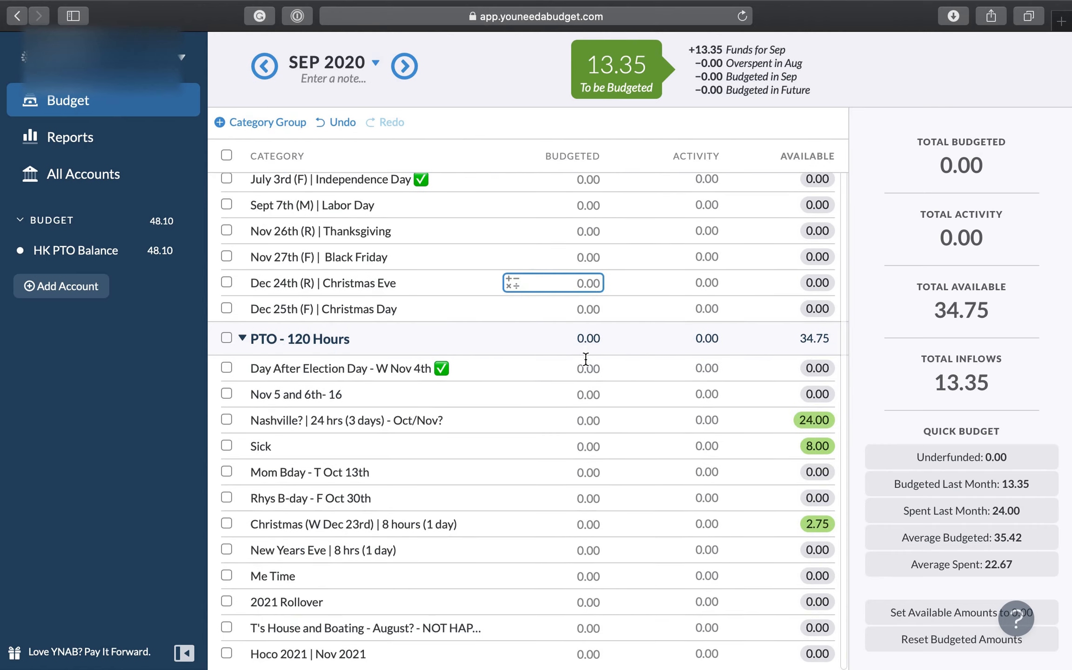
scroll(344, 242, "up", 3)
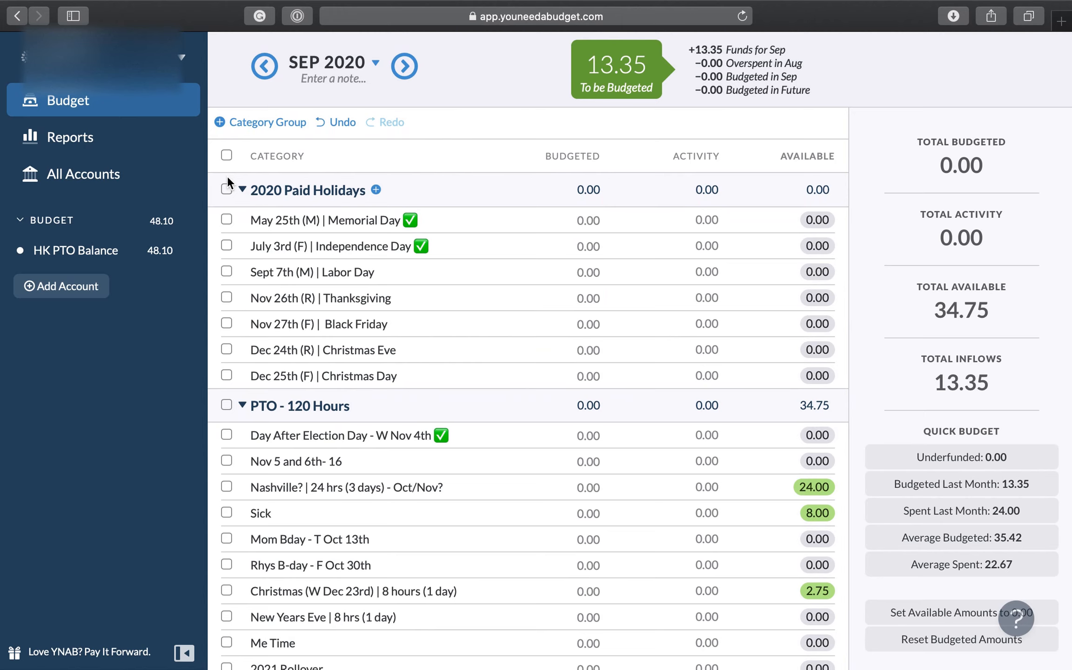
left_click(589, 326)
scroll(590, 327, "down", 3)
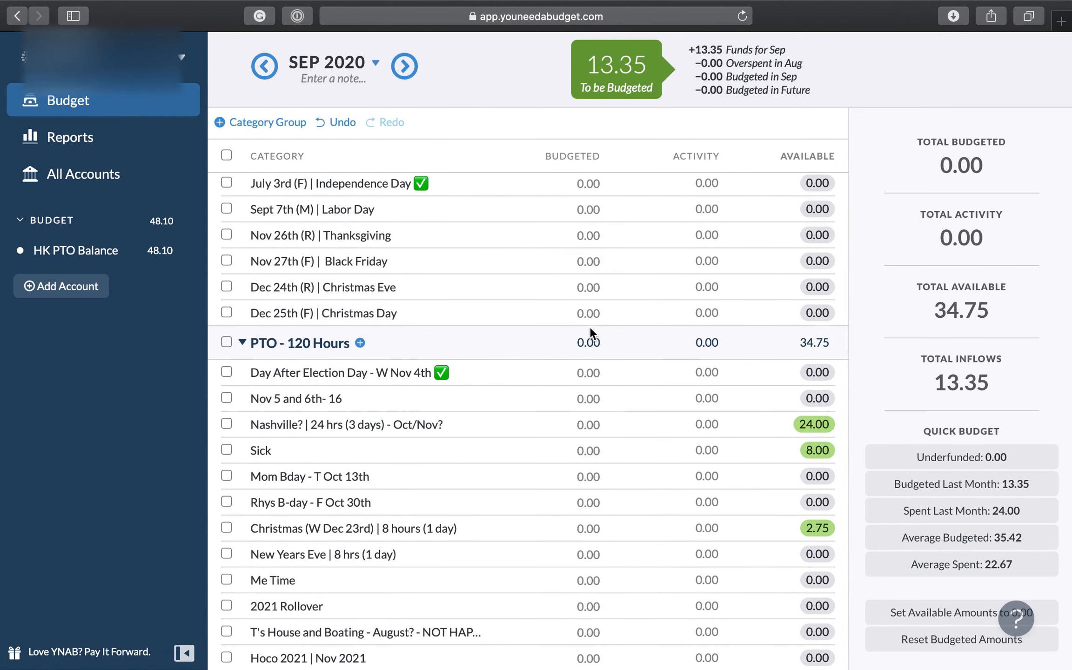
scroll(589, 328, "up", 3)
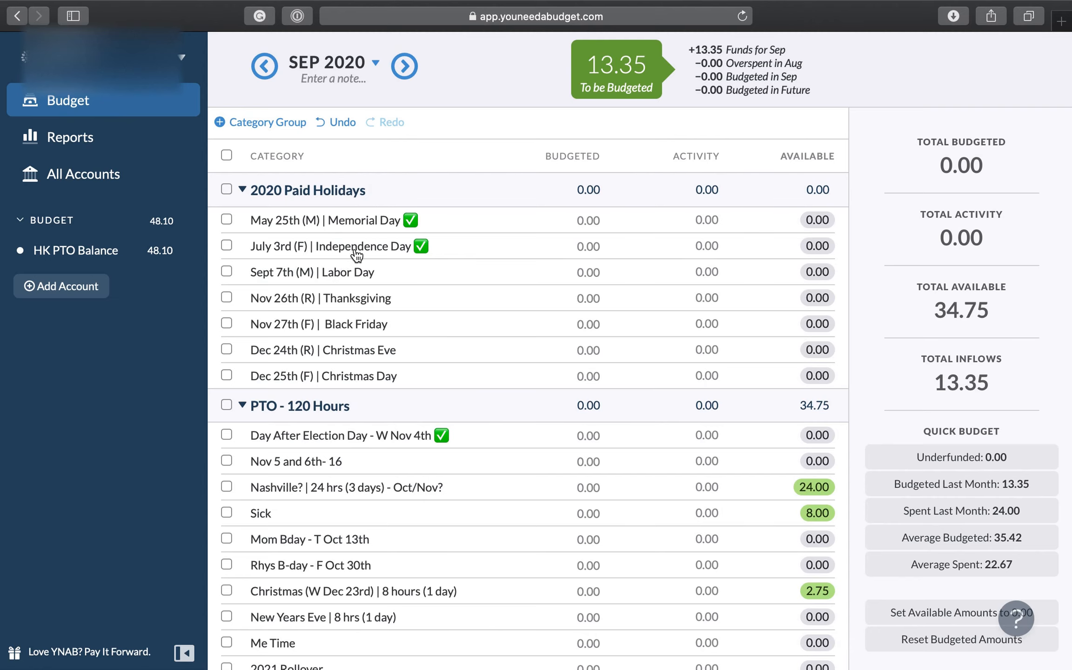
scroll(357, 282, "down", 2)
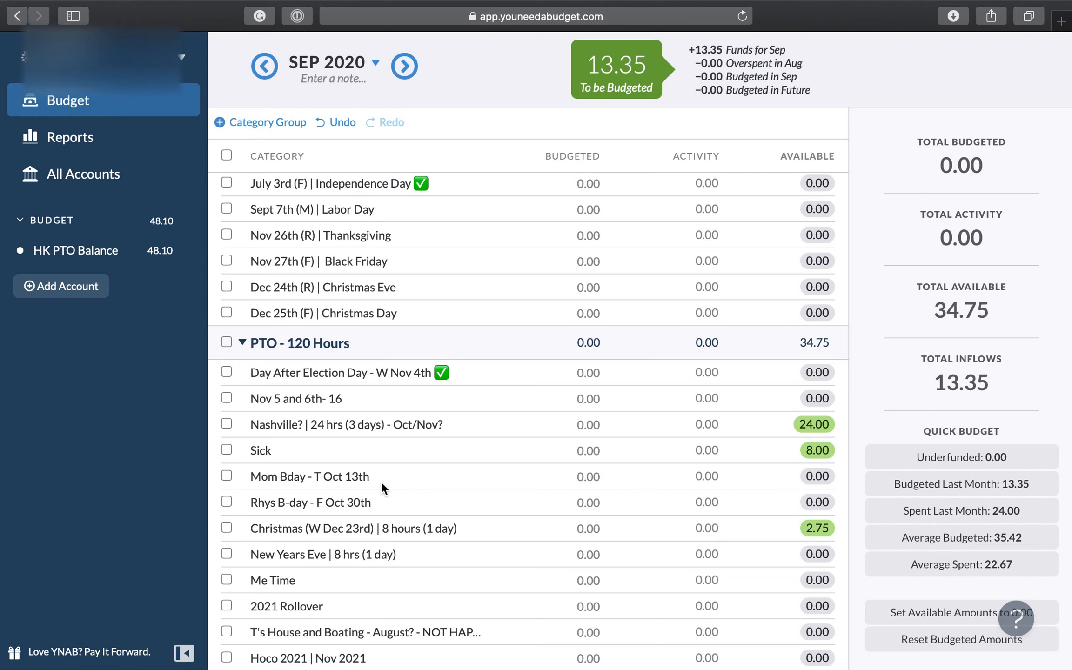
scroll(381, 476, "up", 2)
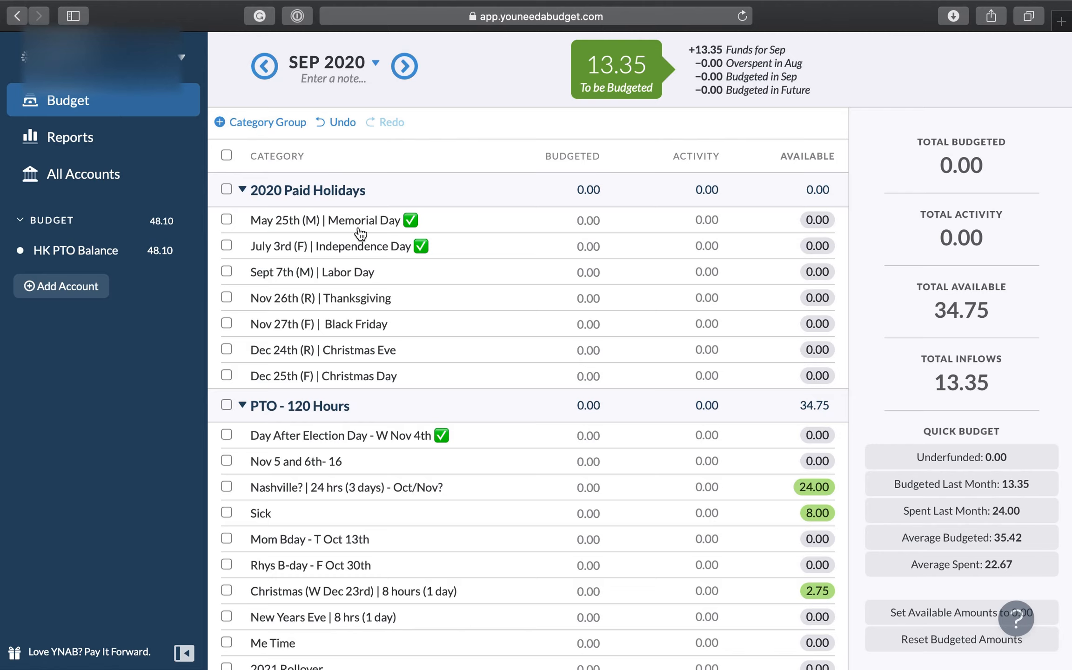
Inspect the details of the May 25th Memorial Day category, and deselect it
left_click(411, 224)
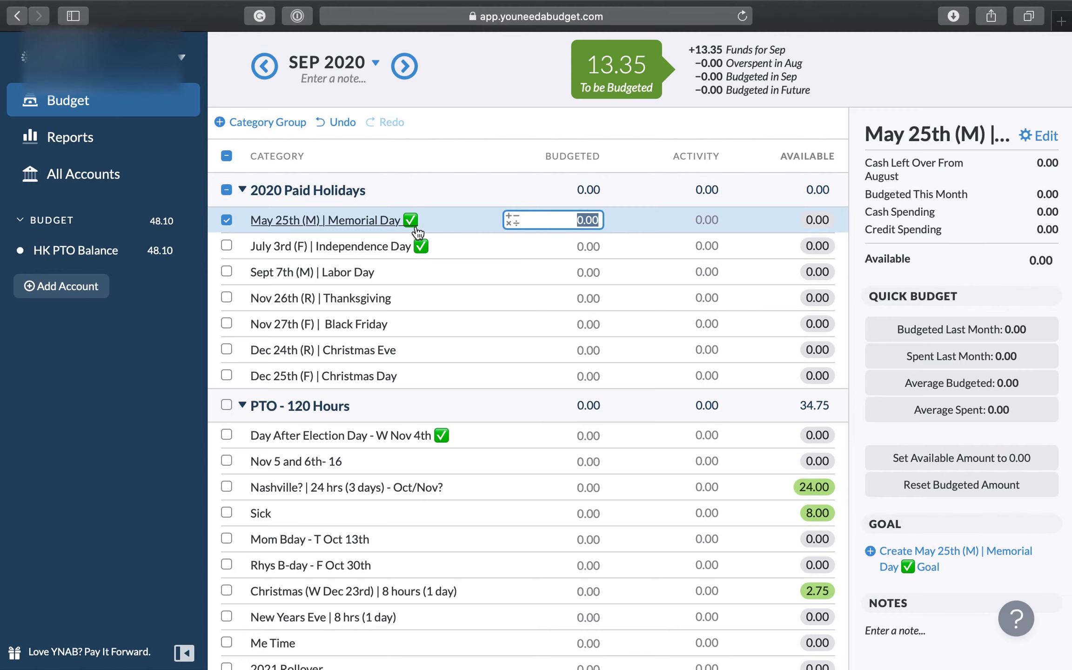
left_click(219, 215)
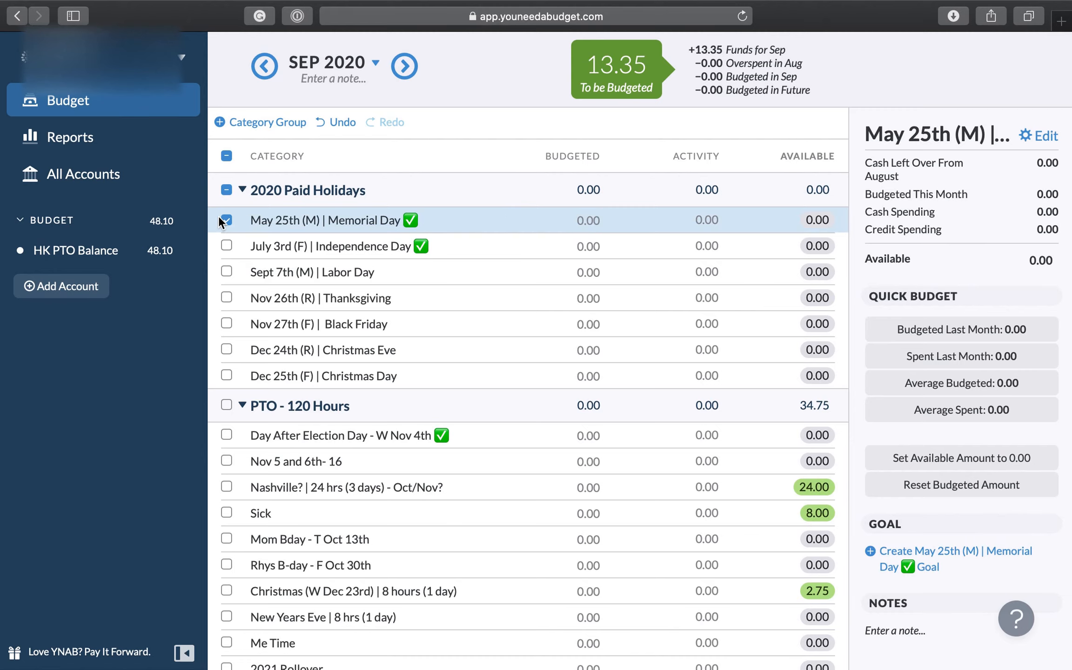
left_click(218, 217)
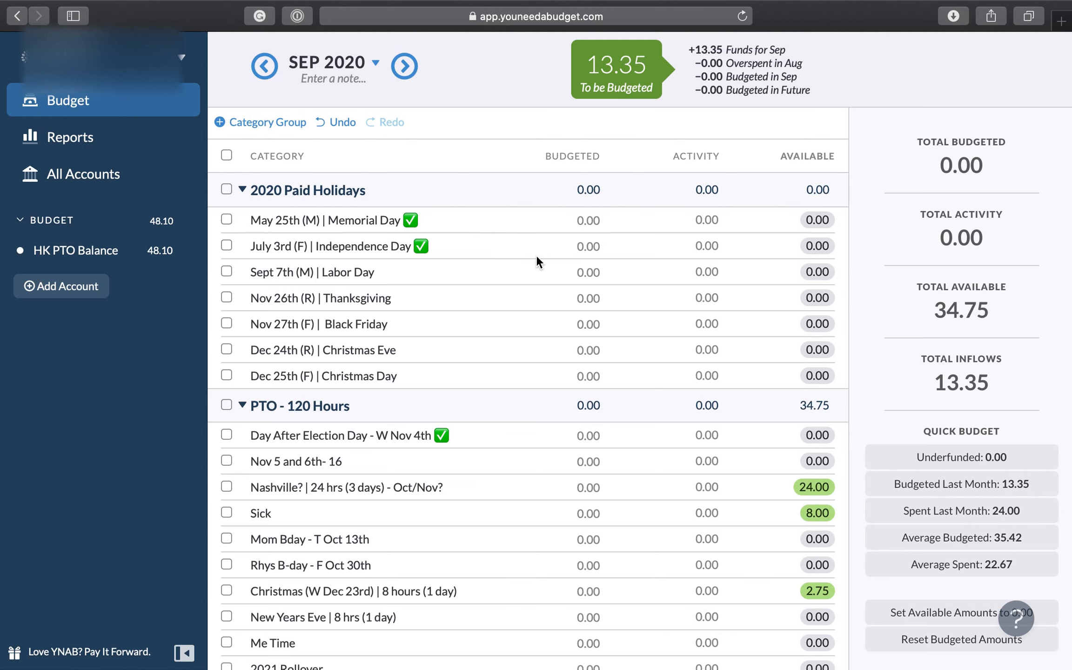
scroll(558, 279, "down", 2)
scroll(628, 233, "up", 2)
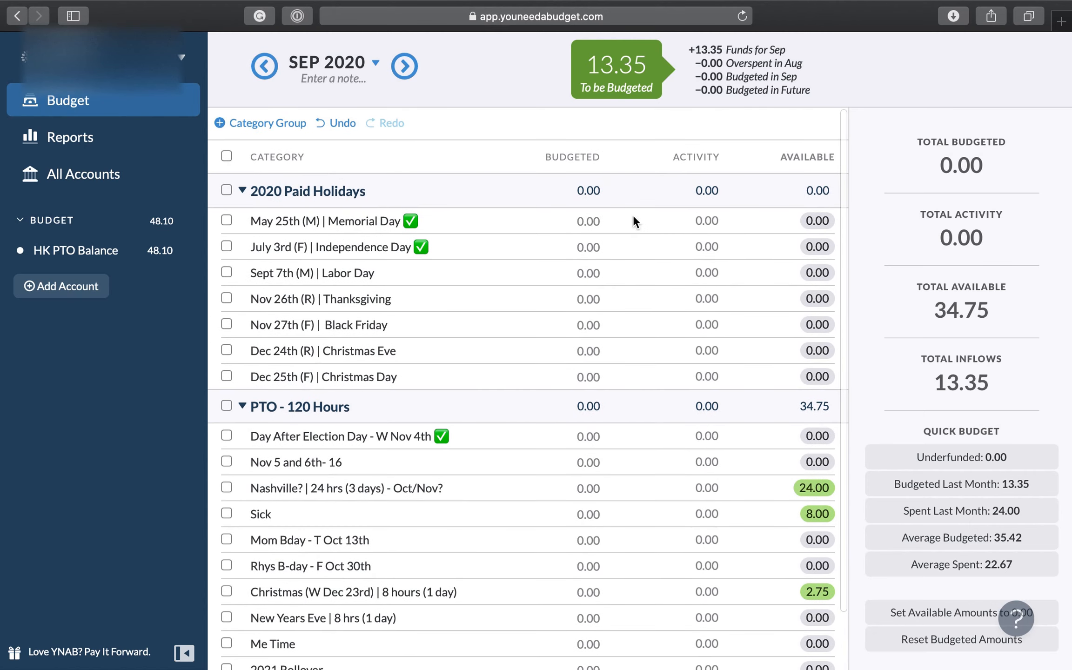
Collapse the 2020 Paid Holidays group, and open and dismiss the new category form of the PTO - 120 Hours group
left_click(241, 190)
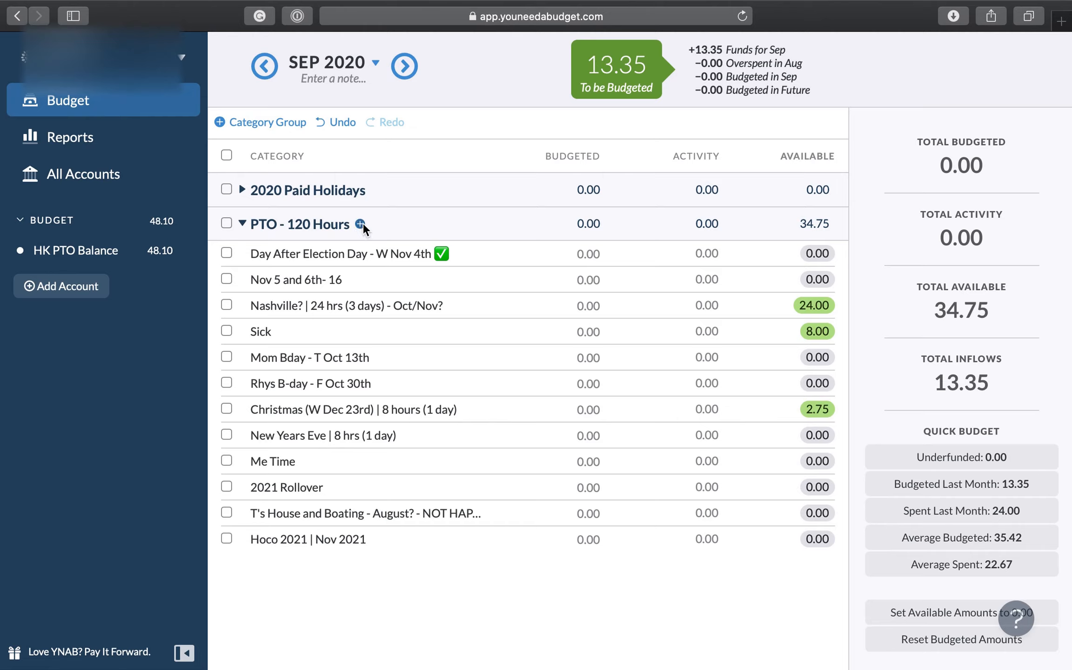
left_click(363, 225)
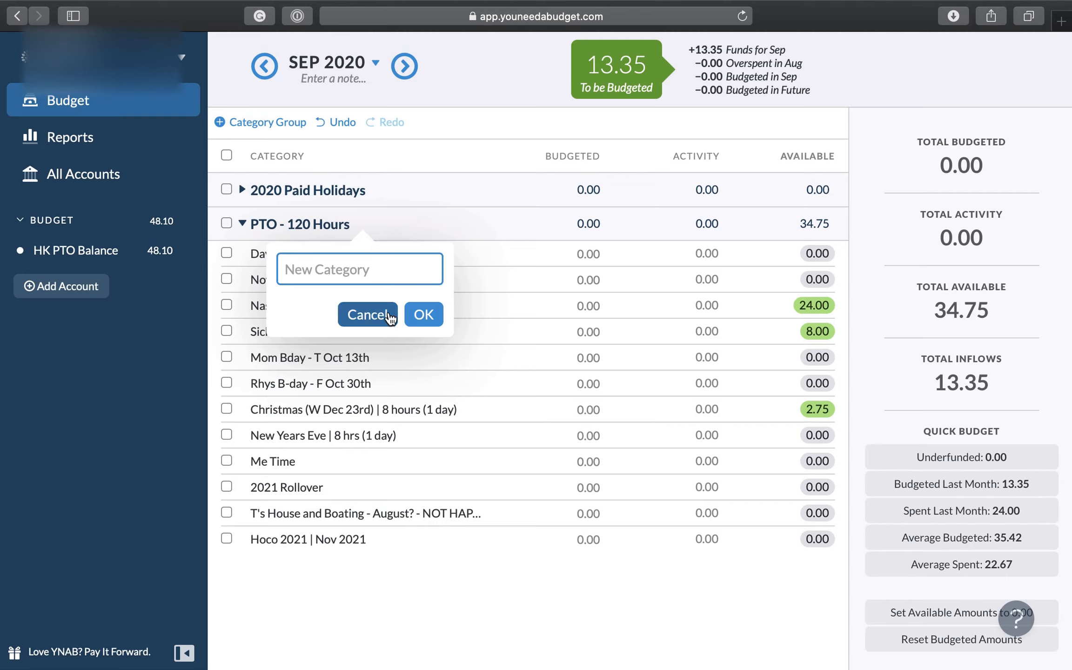
left_click(425, 318)
left_click(372, 337)
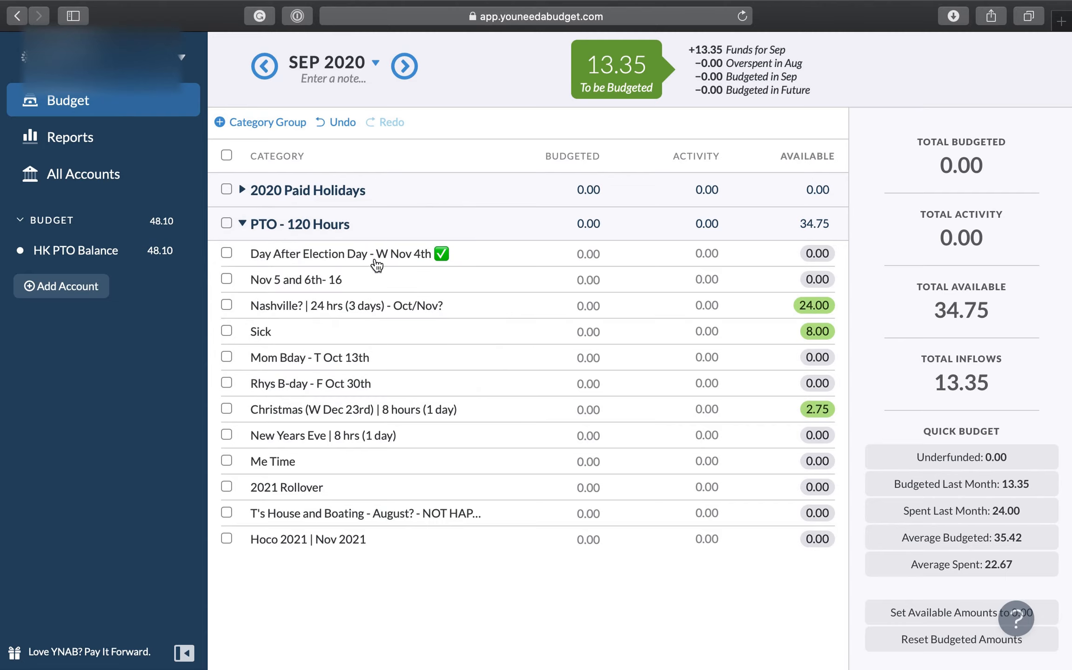
Examine the details of each PTO - 120 Hours category in turn, from Day After Election Day through 2021 Rollover
left_click(376, 265)
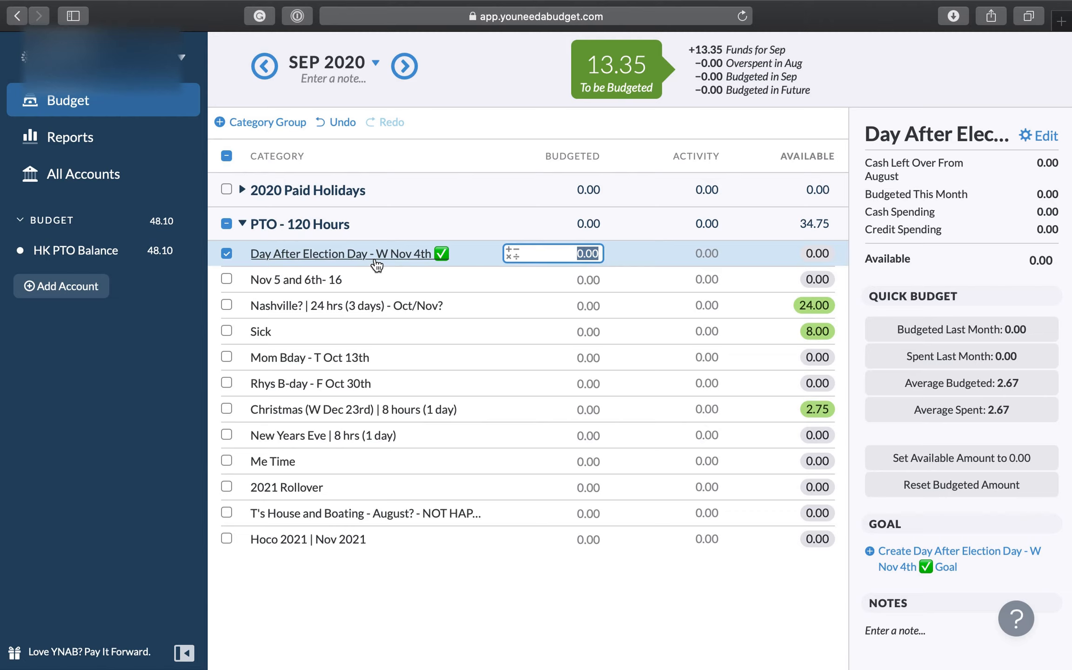
key("Return")
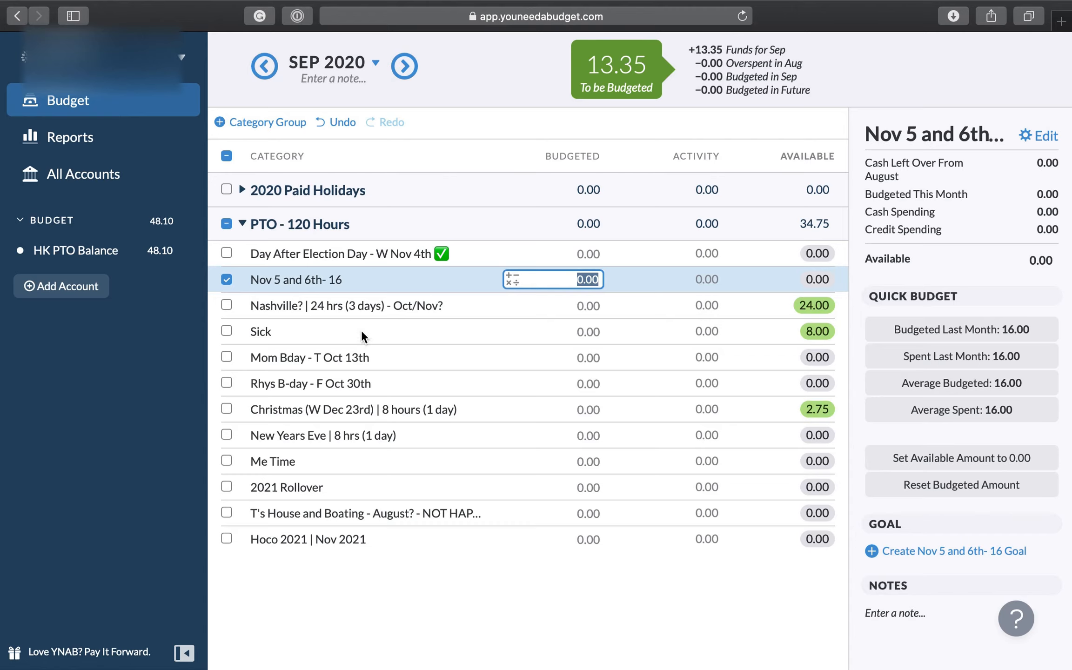
left_click(392, 307)
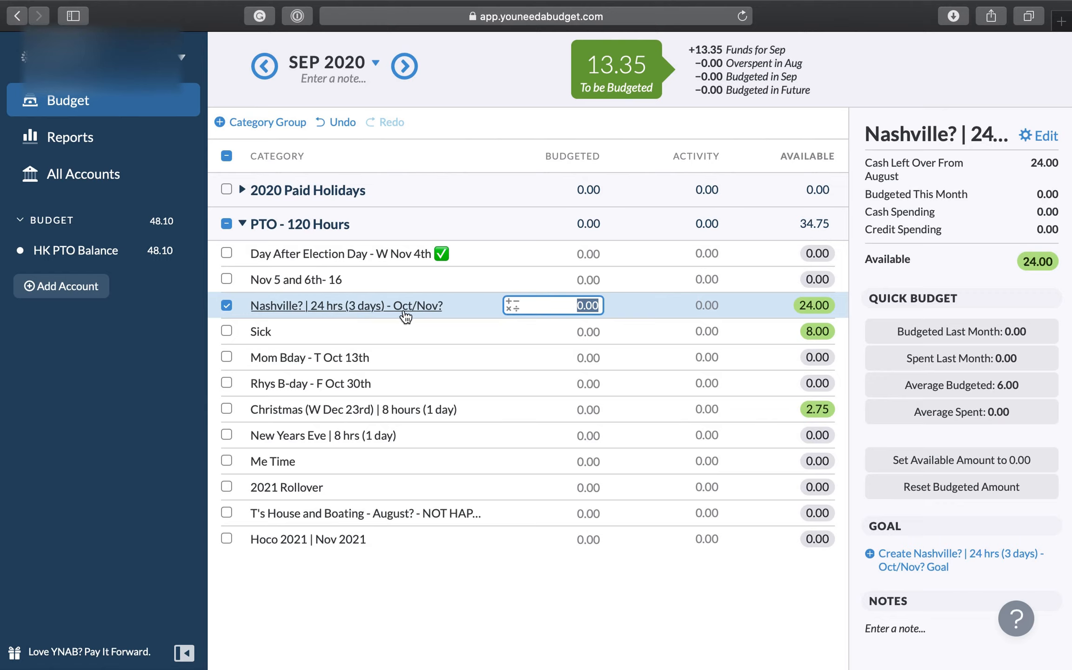
left_click(379, 341)
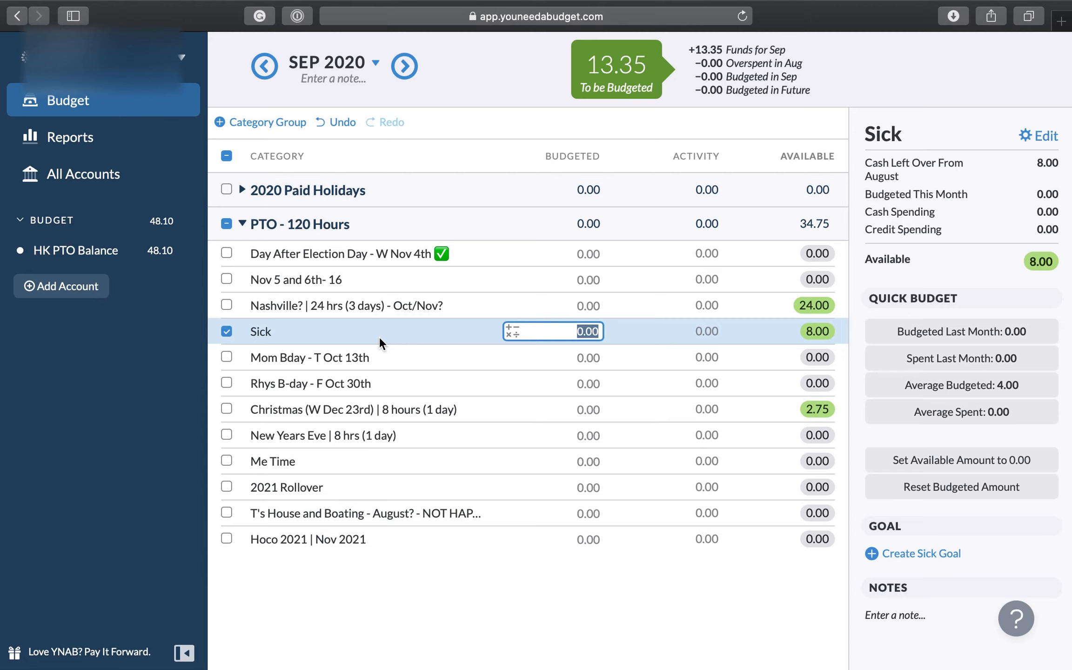
left_click(374, 362)
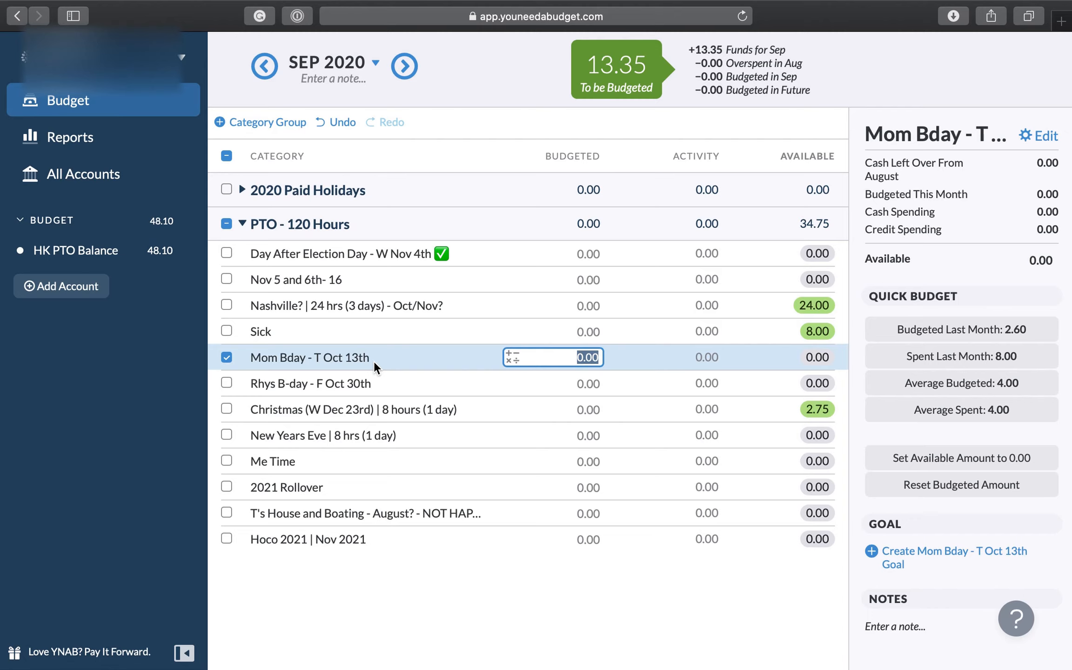
key("Return")
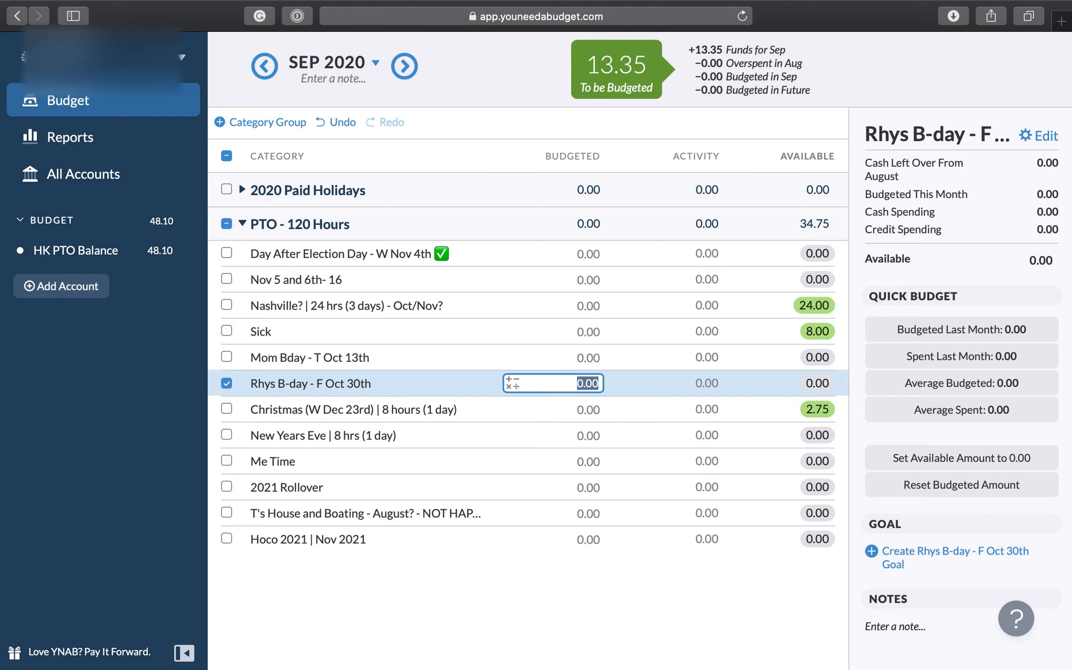
left_click(587, 409)
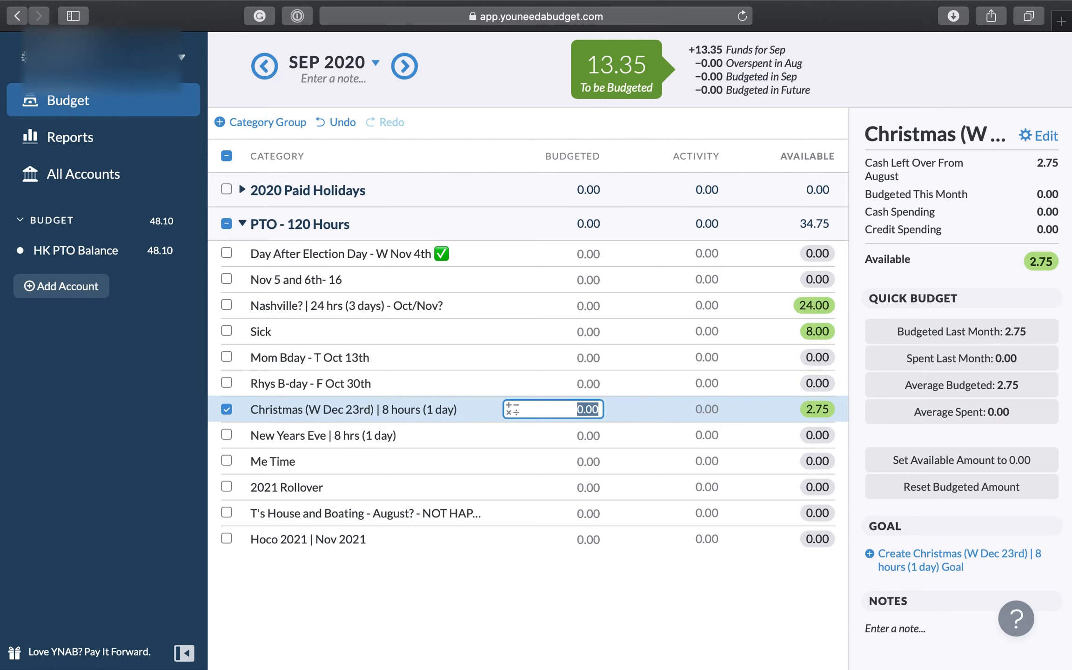
left_click(587, 435)
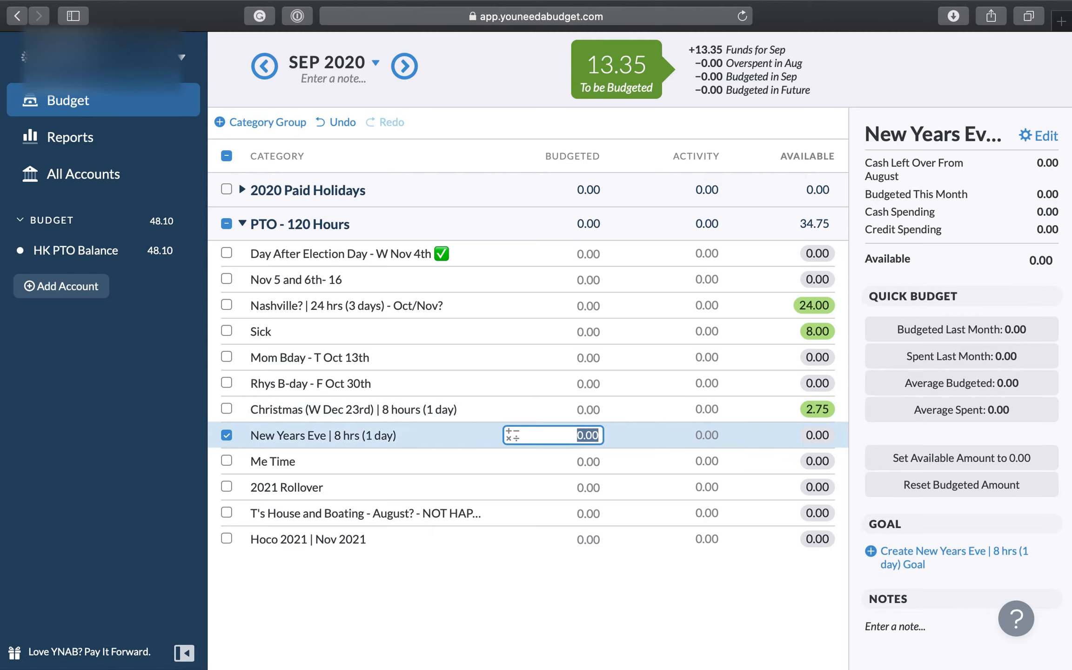
left_click(587, 461)
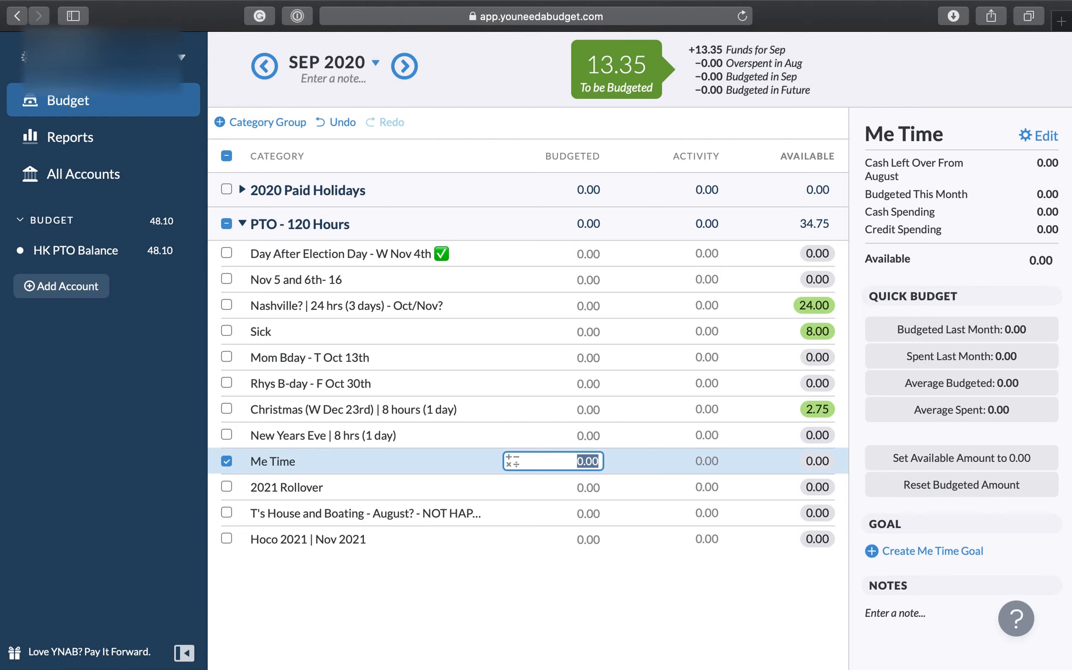
left_click(587, 487)
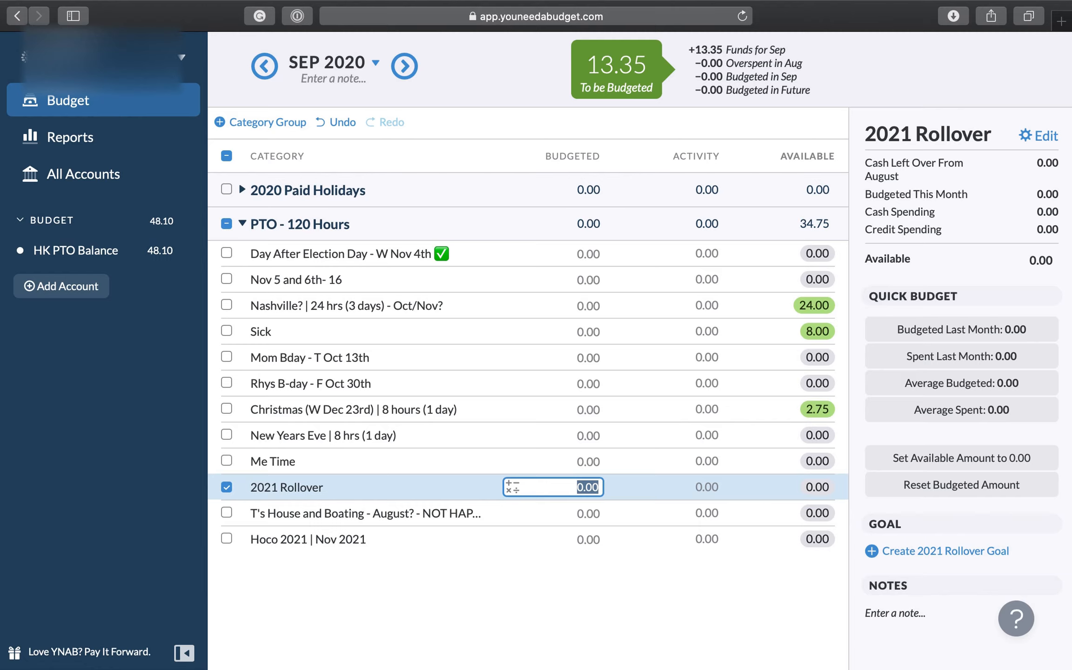
View the details and full name of the T's House and Boating category, leave the name as is, and deselect the category
left_click(588, 513)
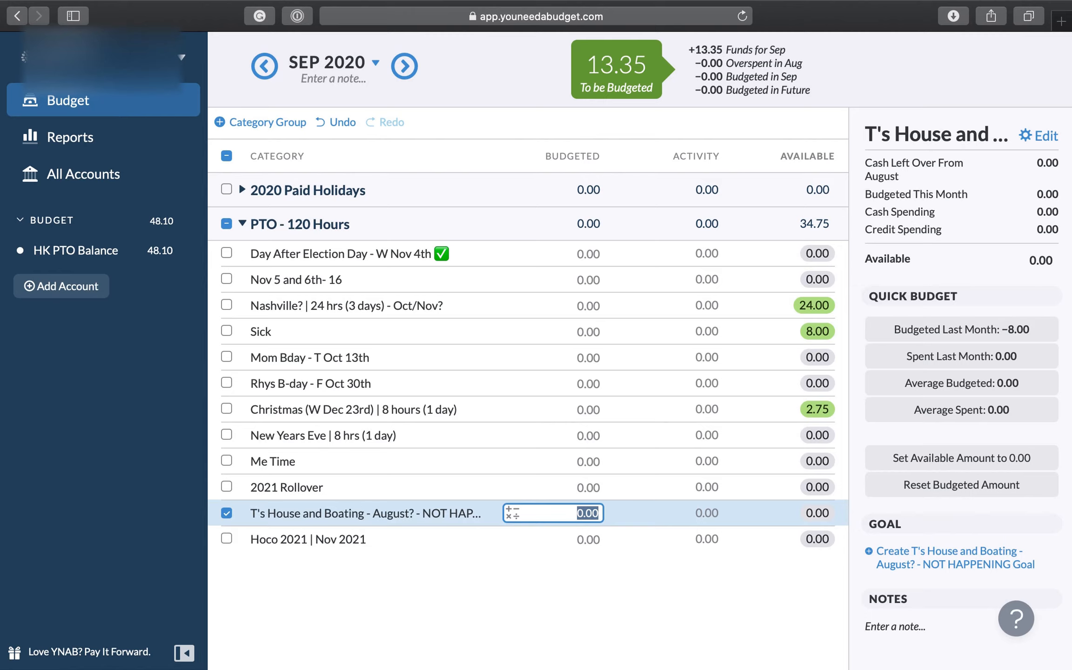
left_click(451, 512)
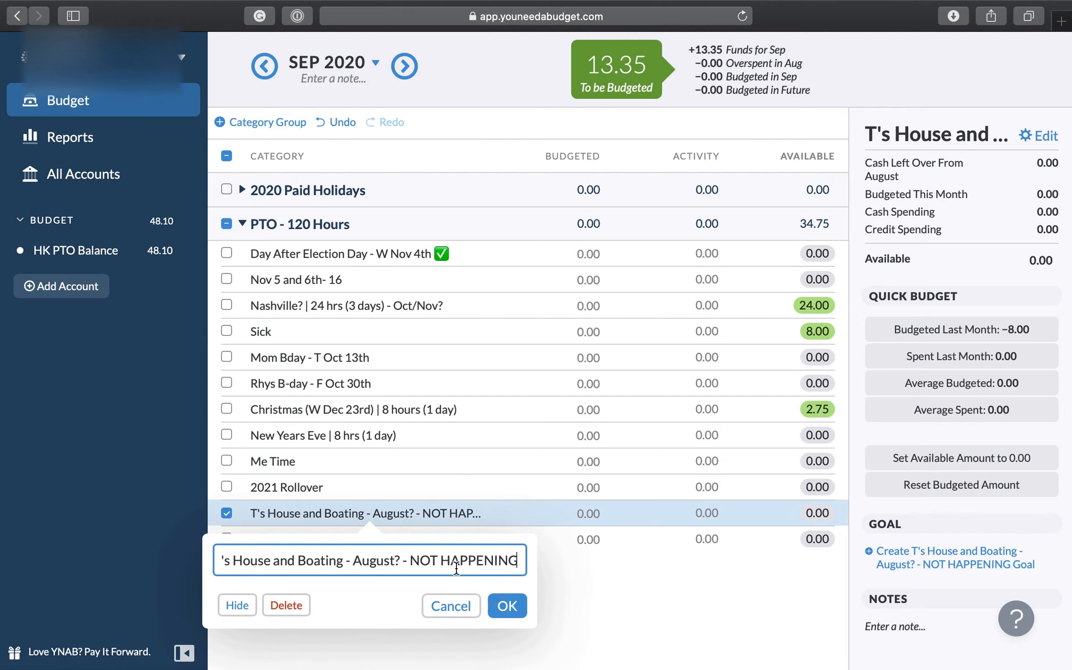
left_click(510, 607)
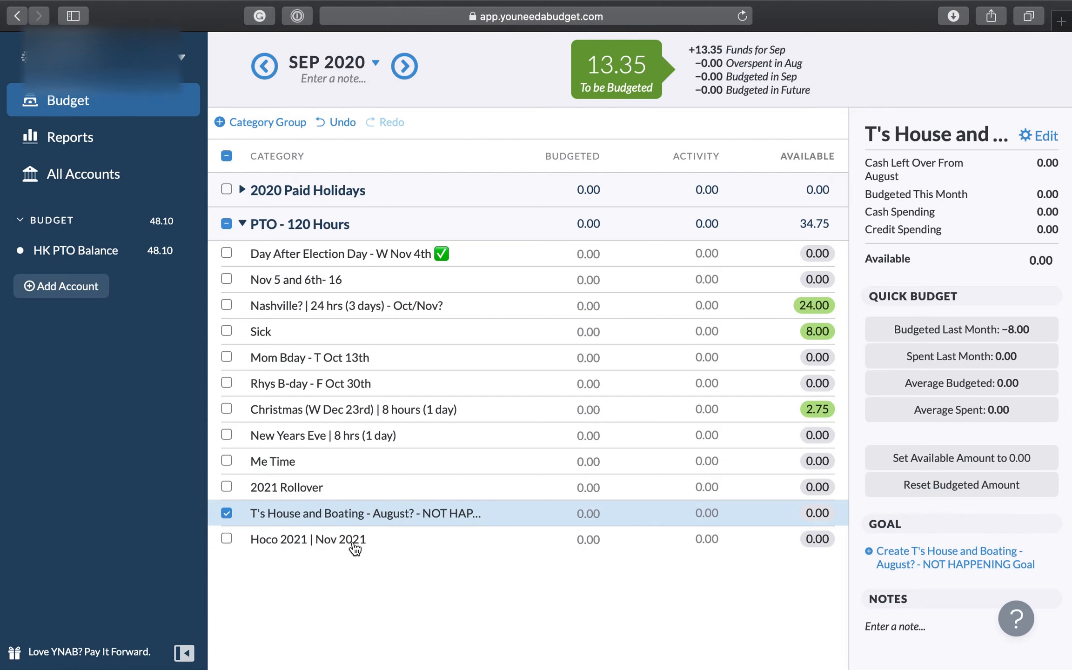
left_click(226, 513)
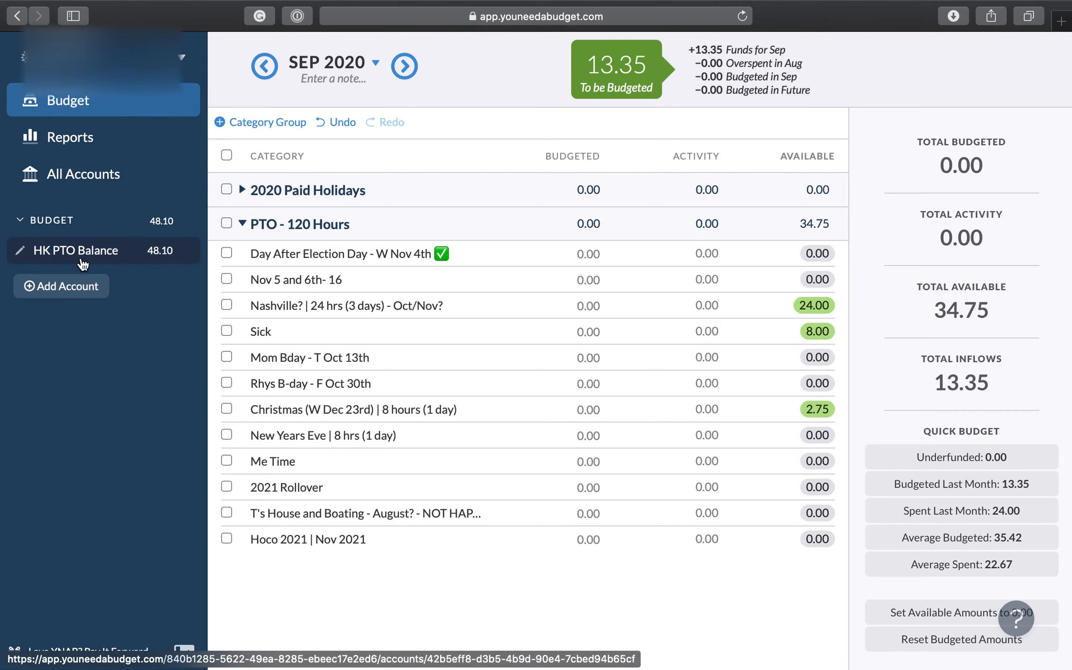
View the linked and unlinked options for adding an account, and close them without adding one
left_click(65, 286)
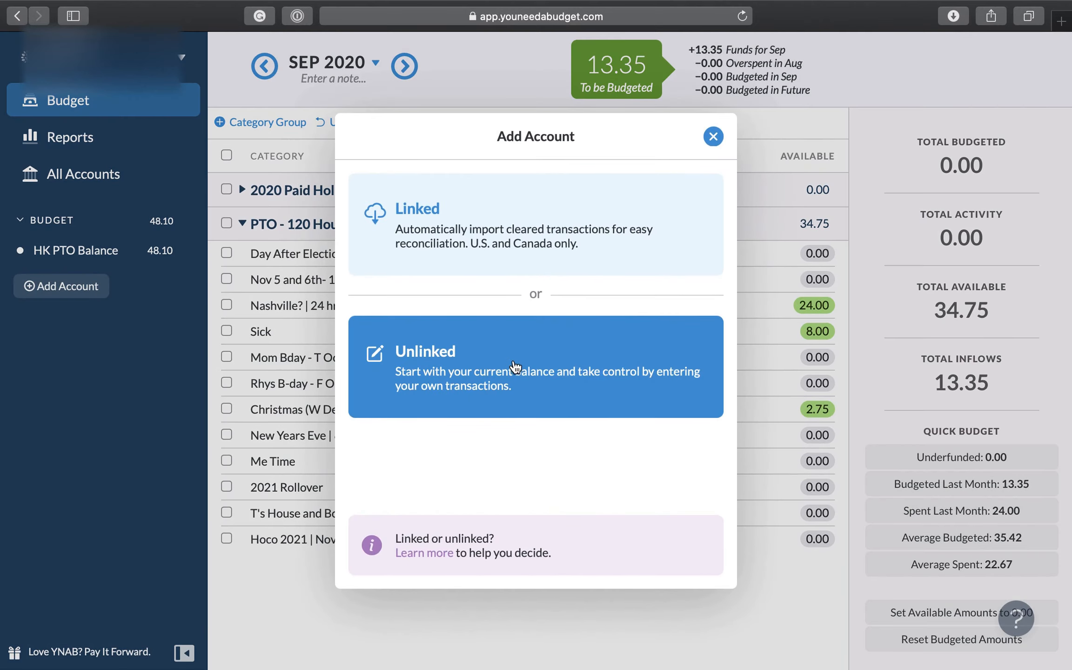
left_click(709, 138)
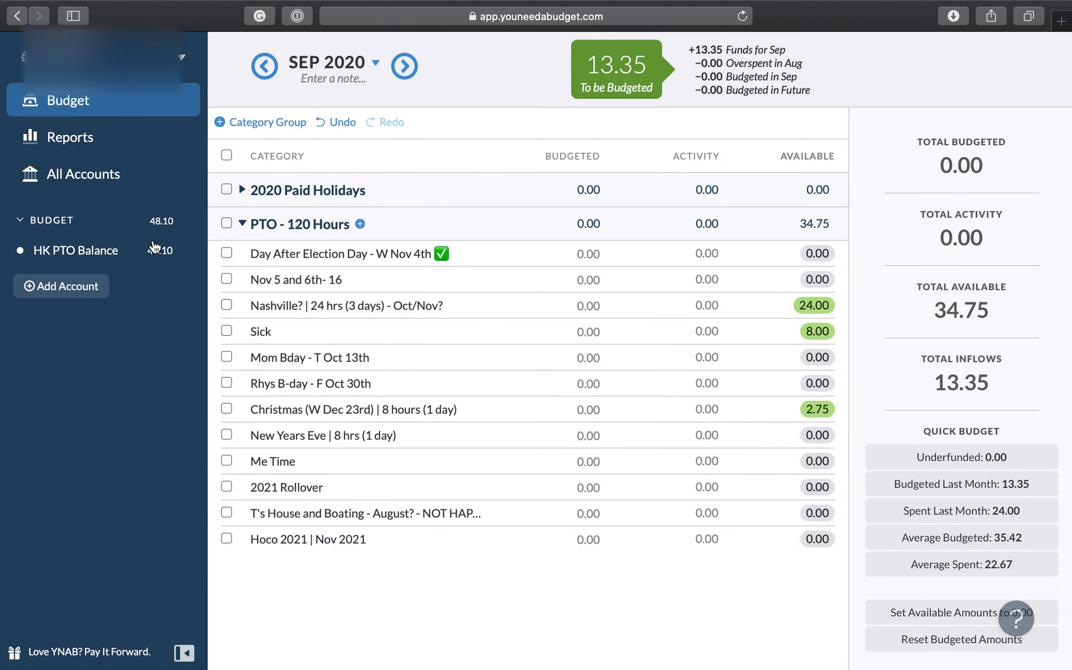
Open the HK PTO Balance account and inspect the date and repeat settings of the scheduled 10/01/2020 transaction without saving changes
left_click(118, 250)
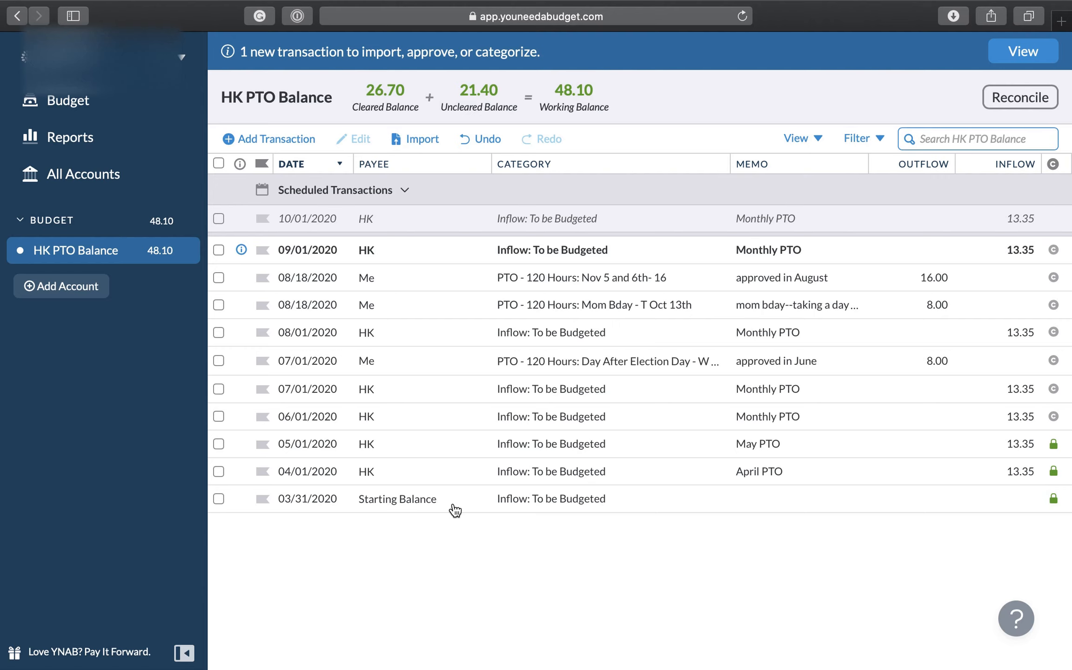
left_click(304, 217)
left_click(304, 218)
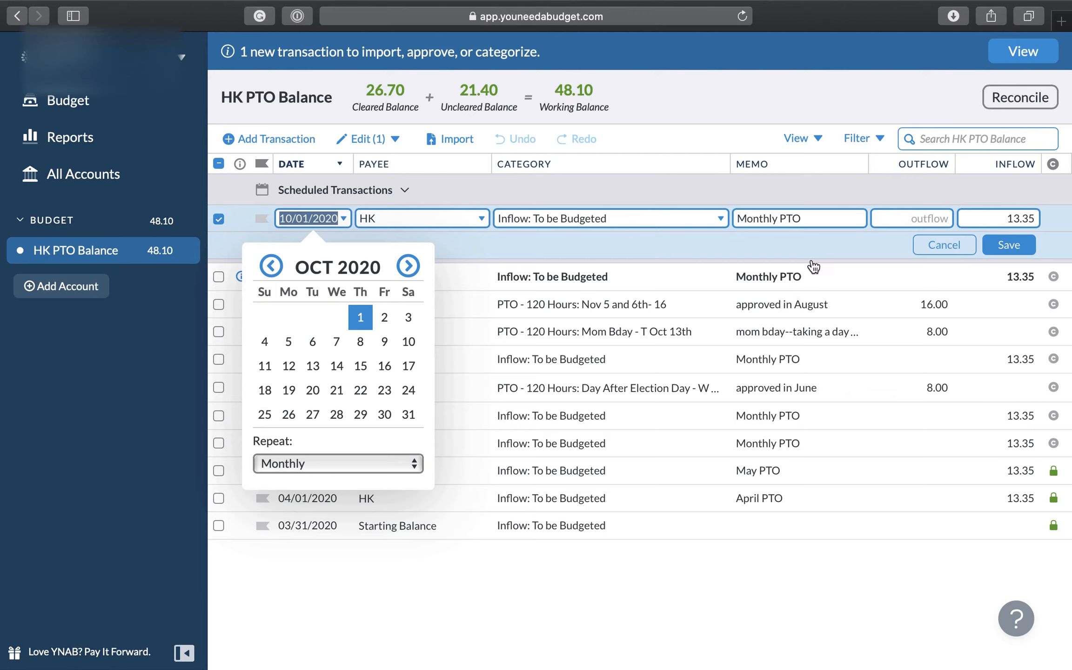
left_click(942, 250)
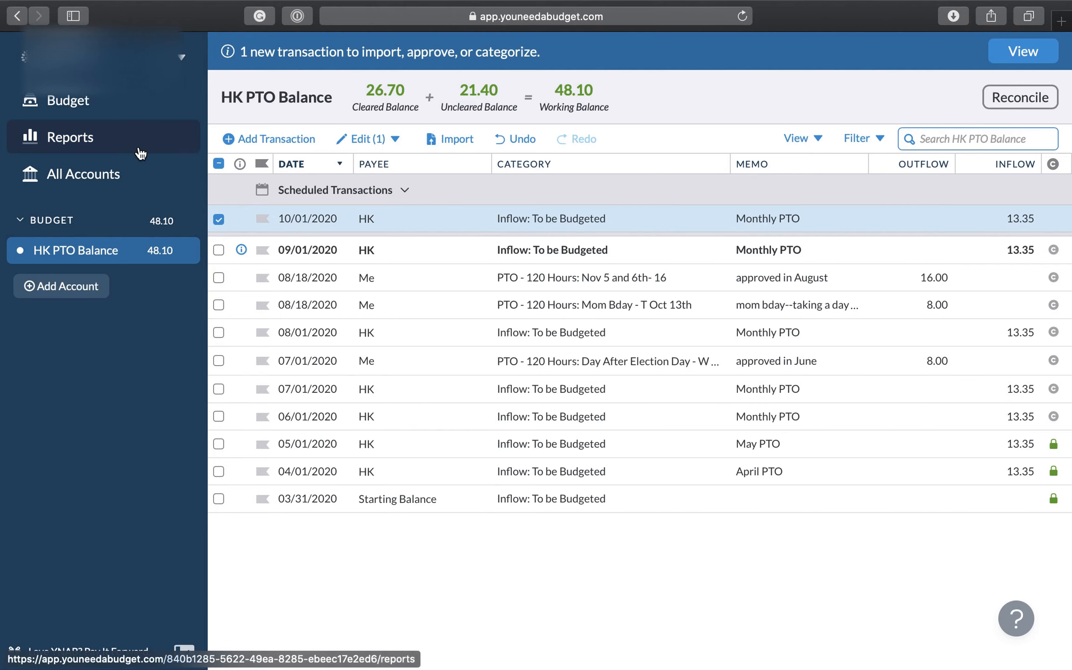
Return to the September budget and append a check mark emoji to the name of the Nov 5 and 6th category
left_click(102, 100)
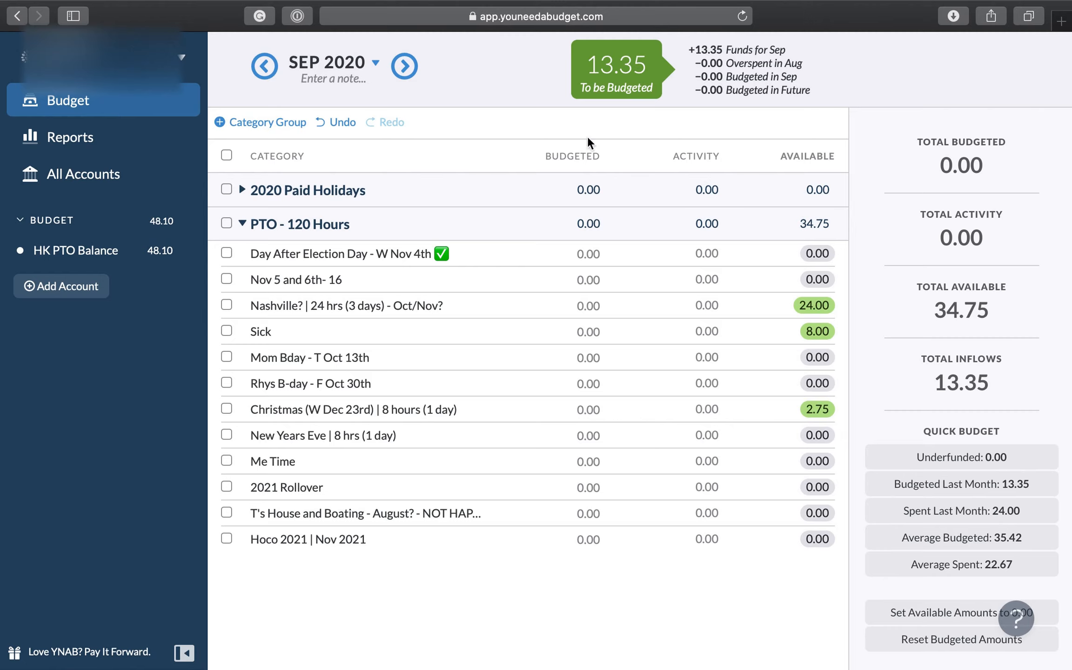
left_click(463, 257)
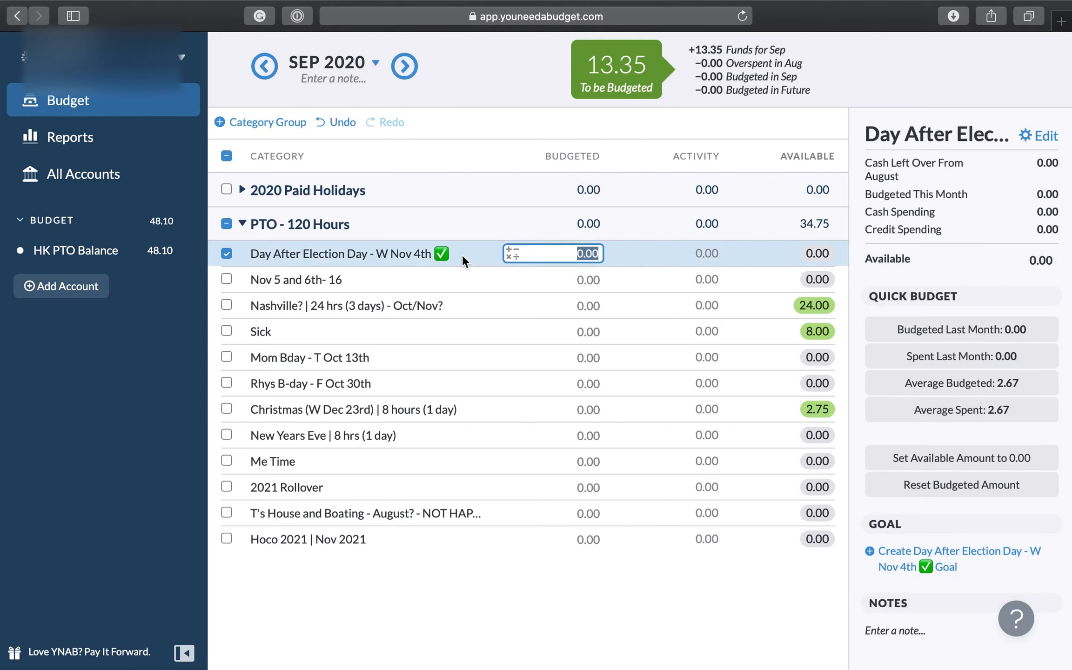
left_click(336, 281)
left_click(336, 280)
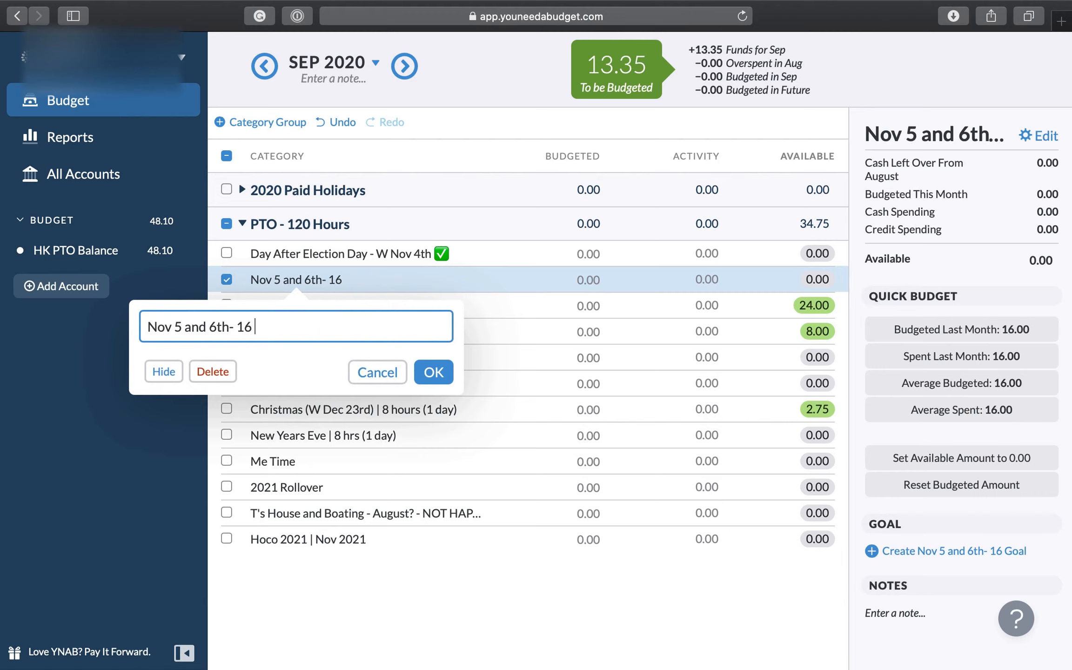
key("ctrl+super+space")
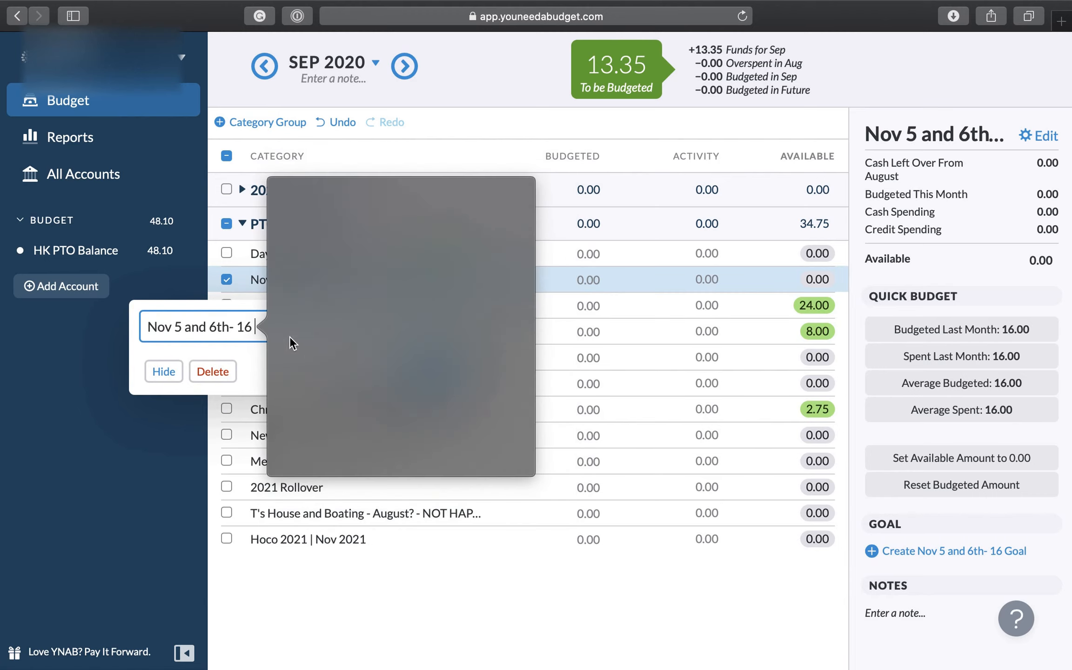
scroll(363, 333, "down", 5)
scroll(363, 332, "up", 5)
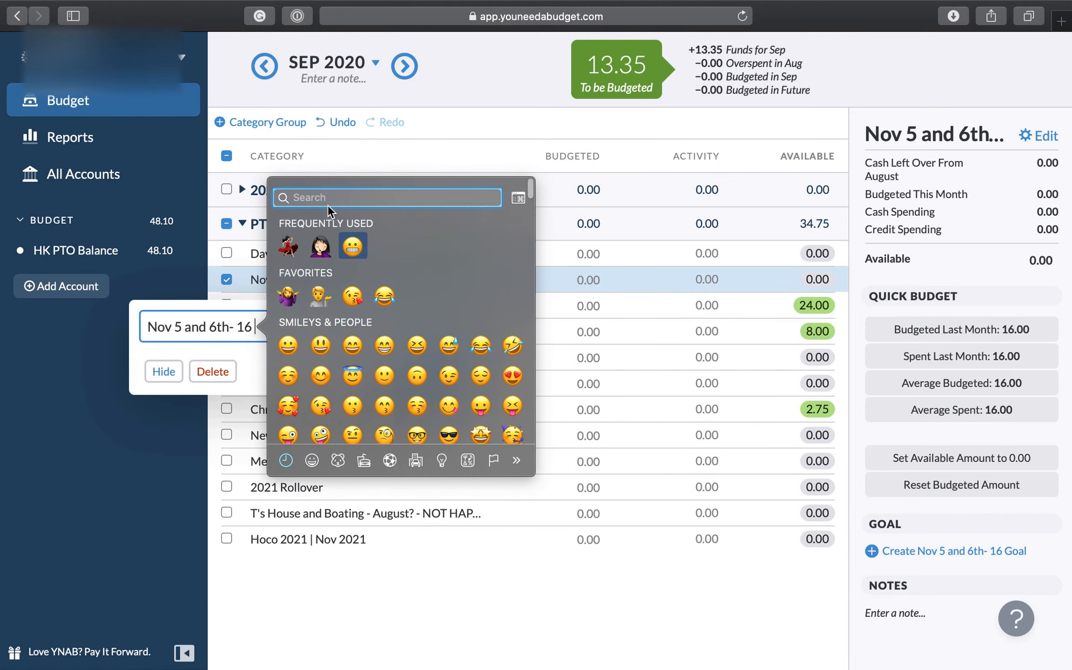
type("check")
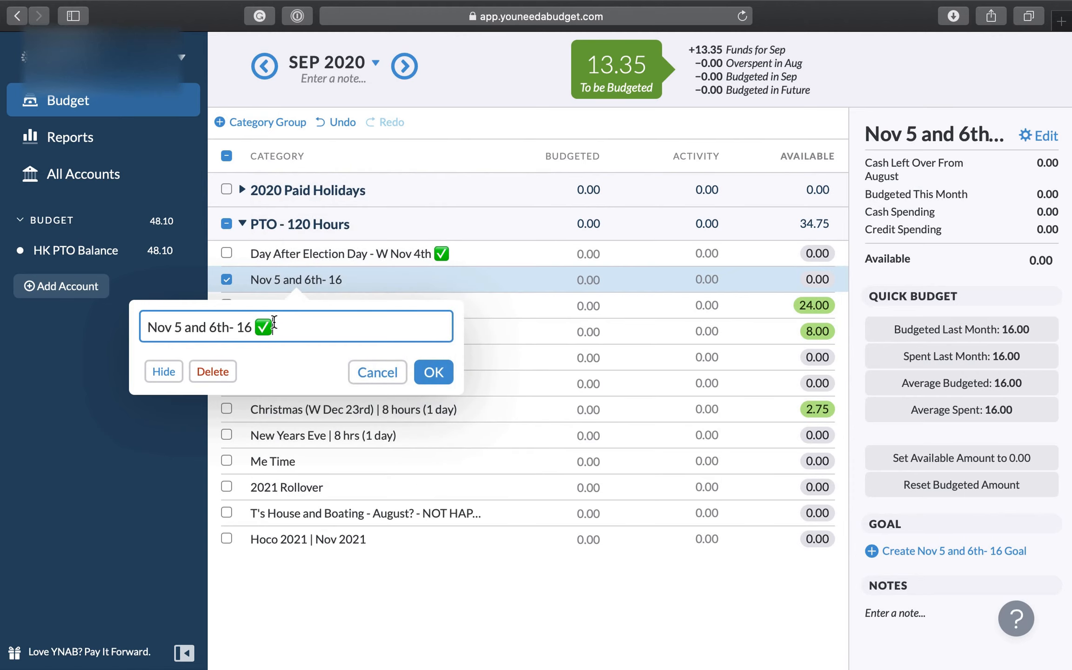
left_click(442, 380)
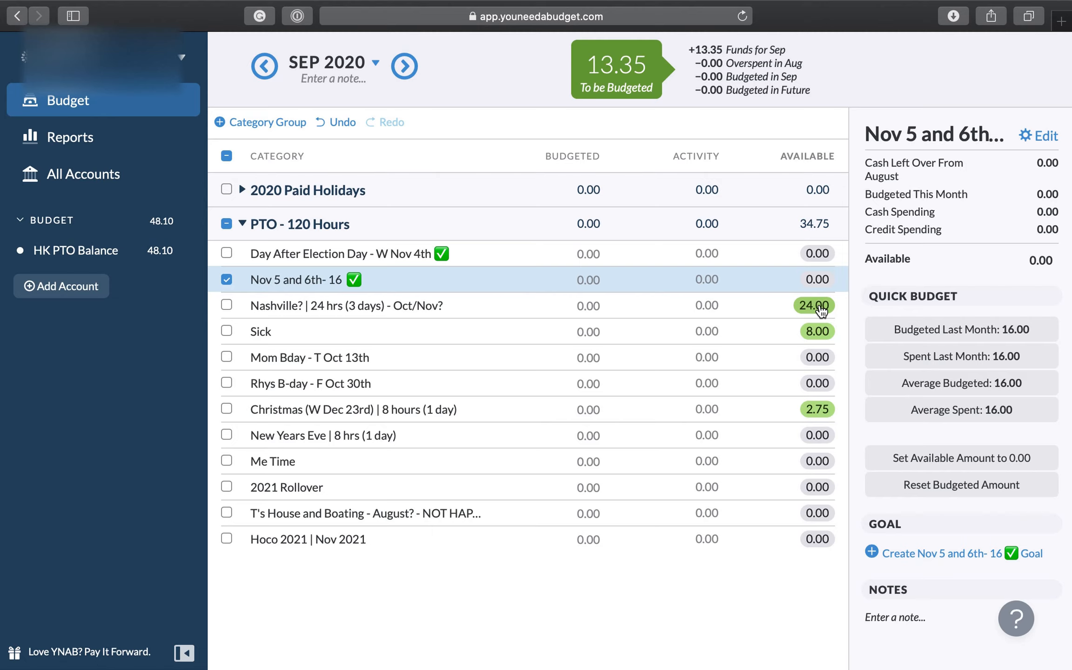
Rename the Nashville category as "Nashville? | 24 hrs (3 days) - 2021" and deselect it
left_click(443, 312)
left_click(404, 309)
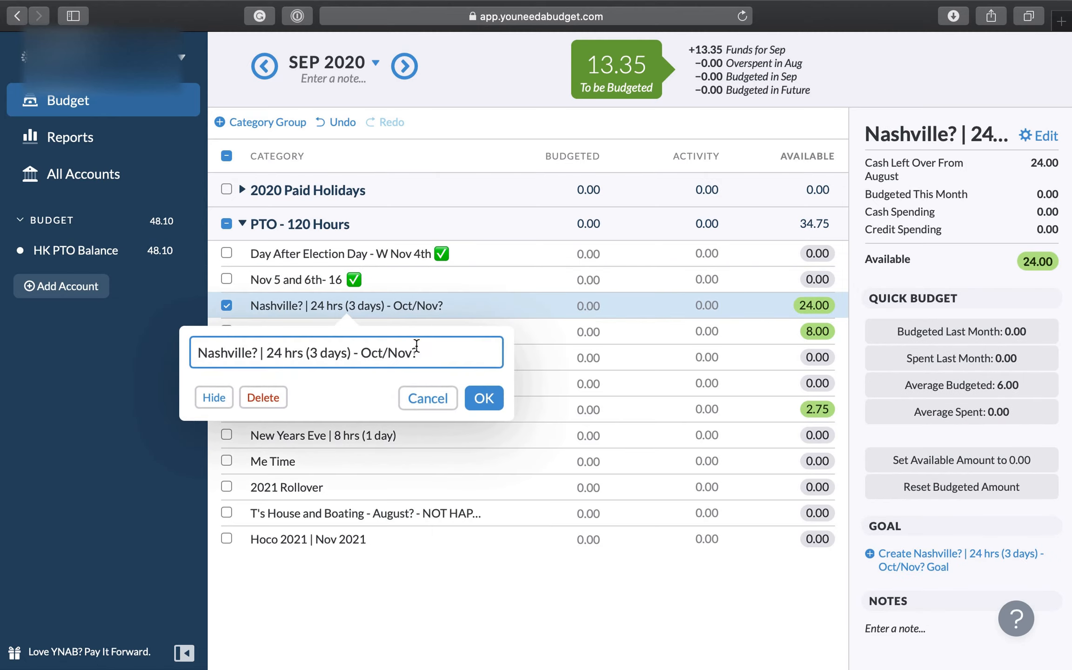
left_click_drag(416, 345, 361, 352)
type("2021")
key("Return")
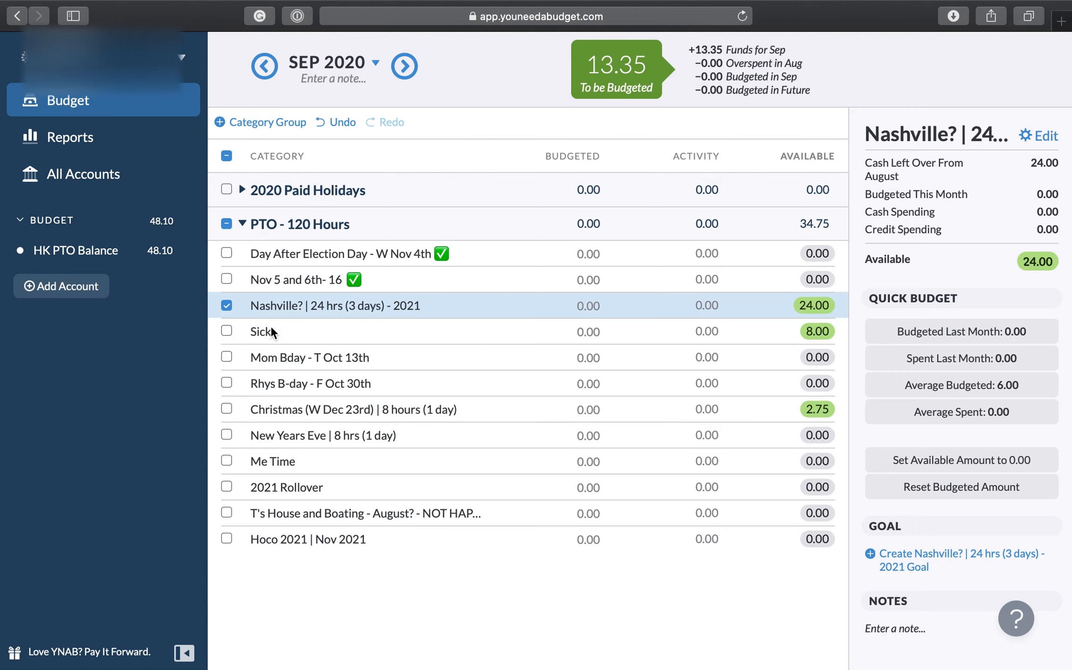
left_click(225, 303)
left_click(560, 304)
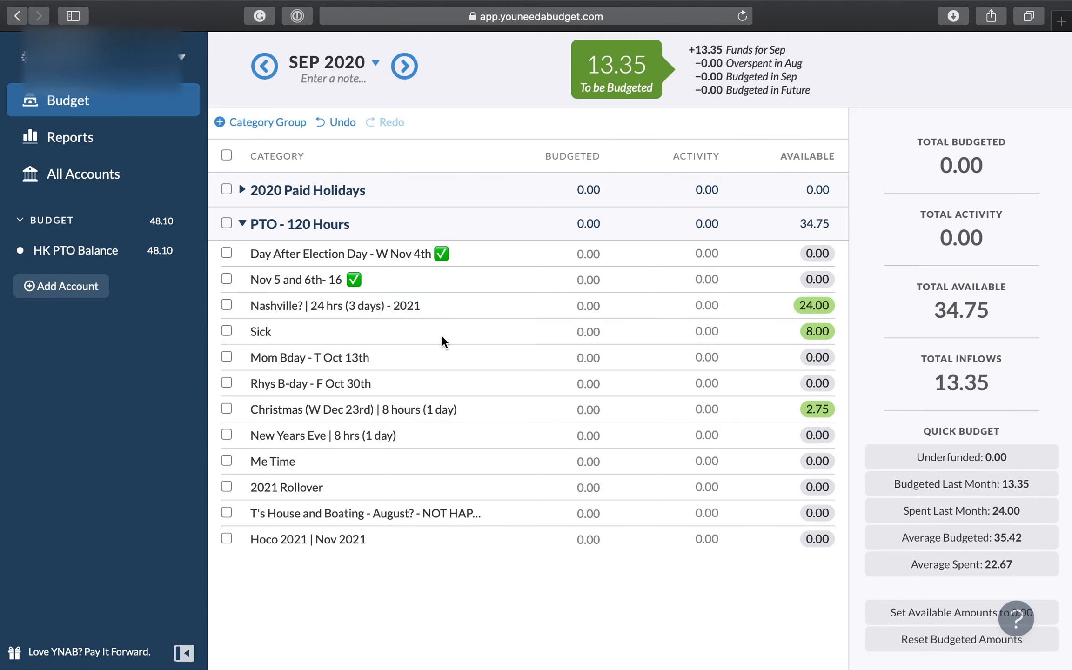
Budget 8.00 to the Mom Bday - T Oct 13th category and append a check mark emoji to its name
left_click(594, 358)
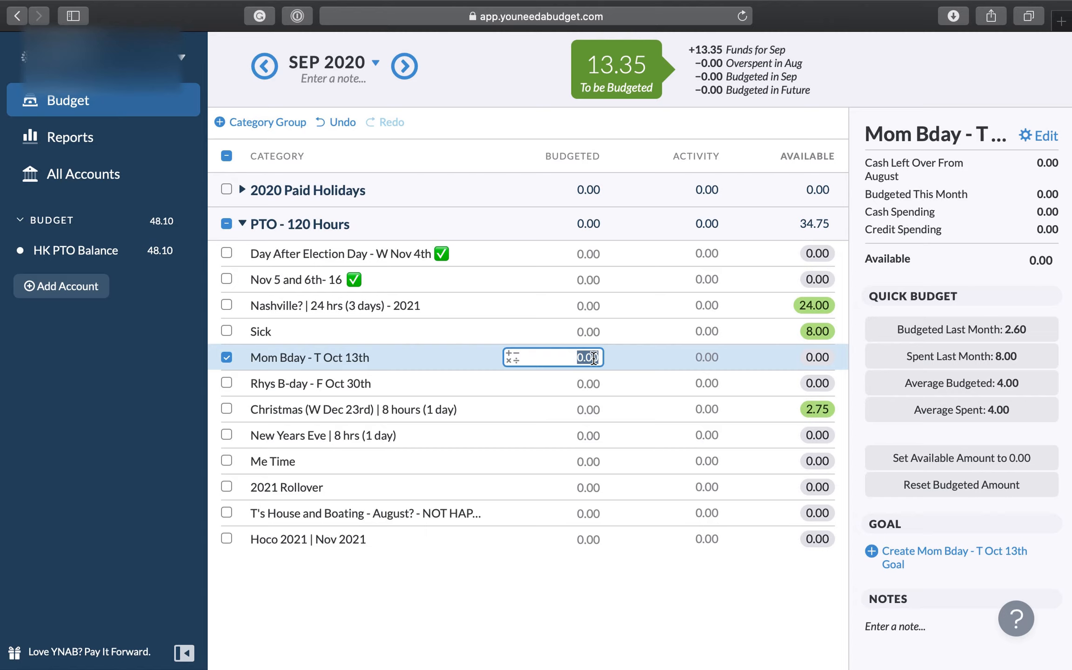
type("8")
key("Return")
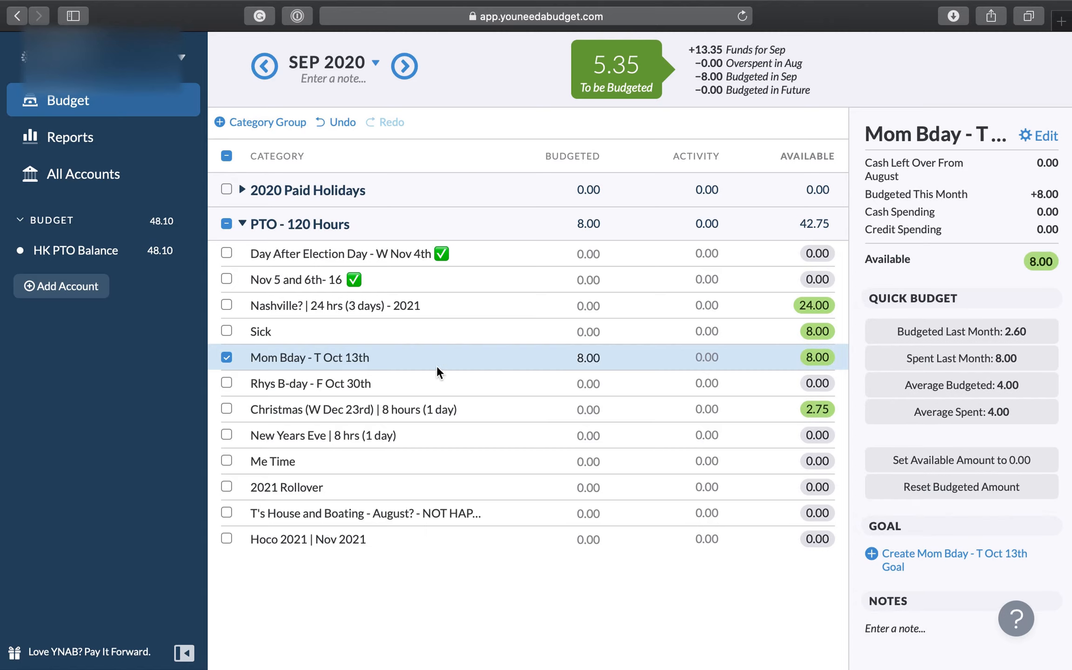
left_click(336, 359)
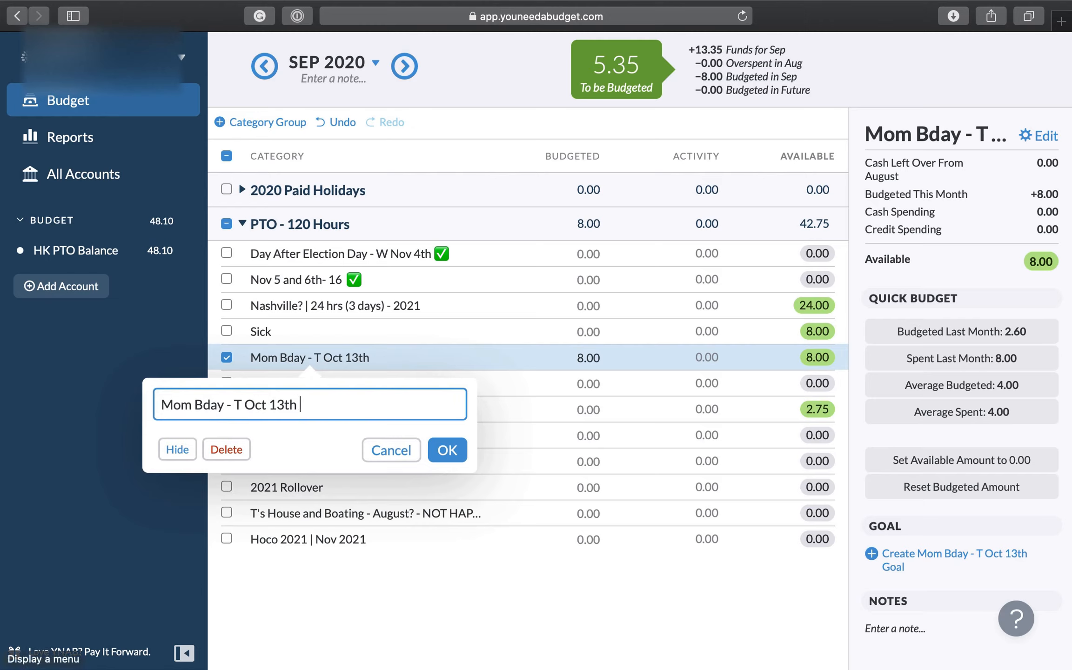
key("ctrl+super+space")
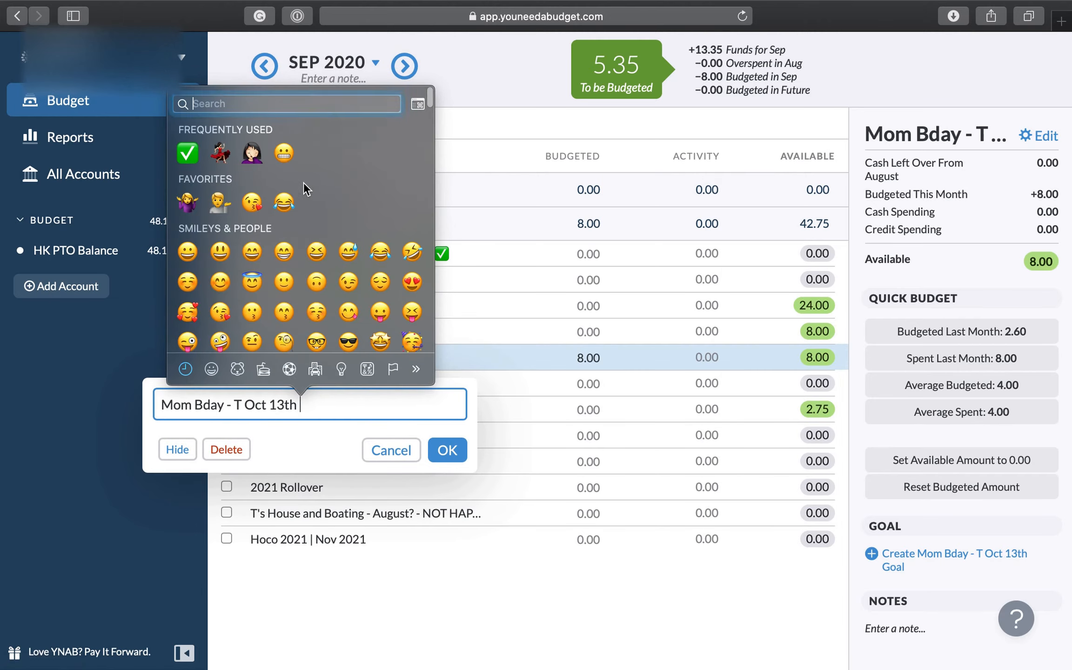
key("Return")
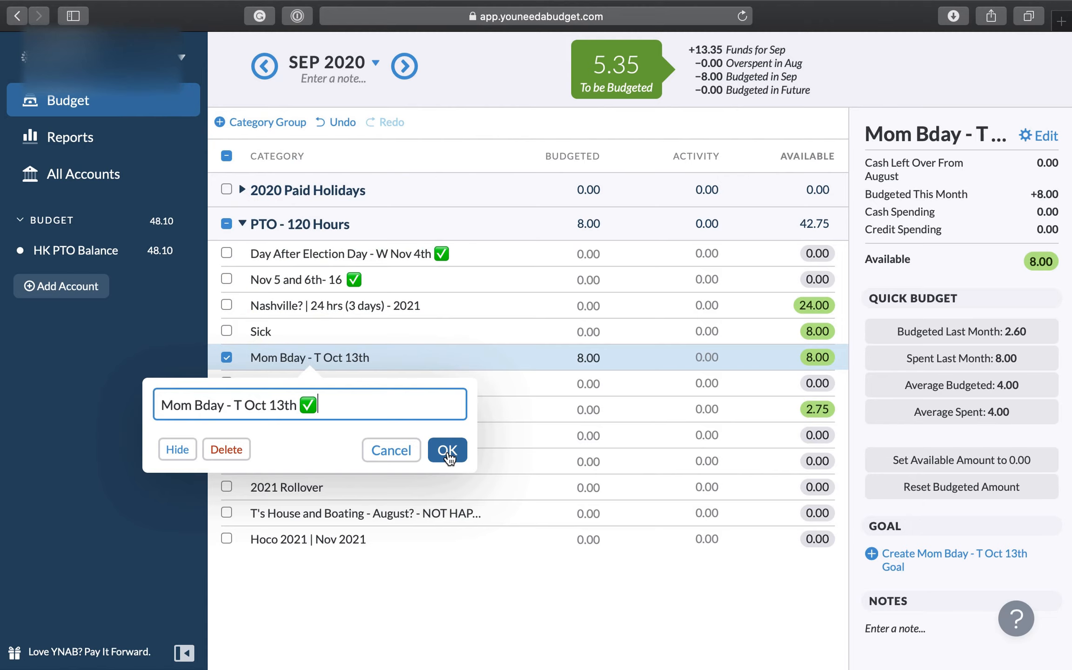
left_click(446, 451)
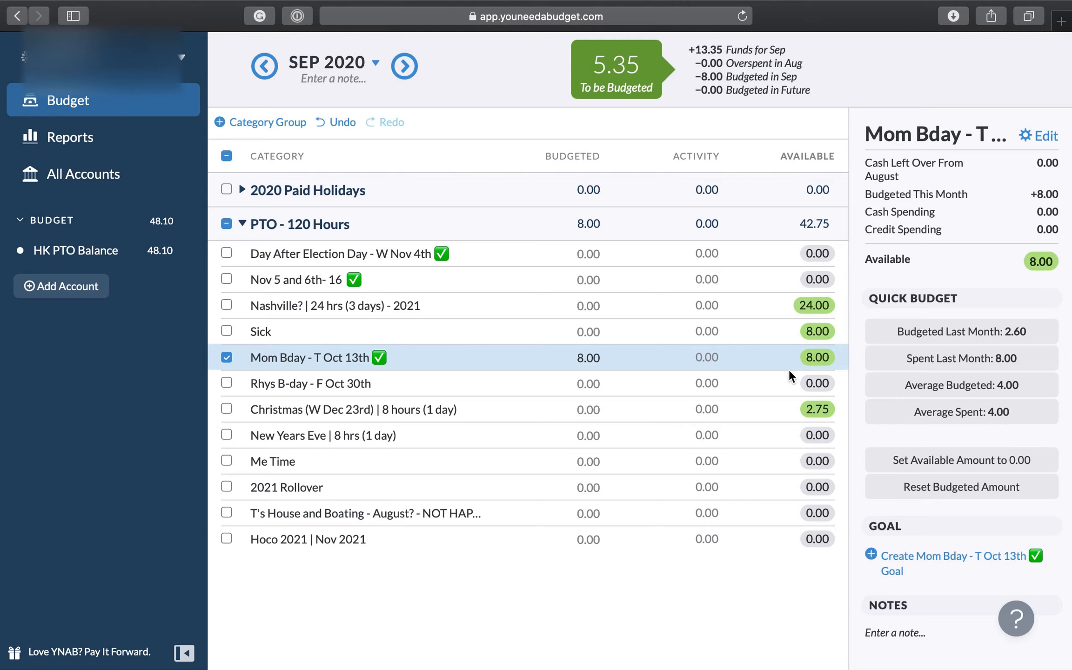
Append "- NOT HAPPENING" to the F Oct 30th birthday category's name and move the category directly above Hoco 2021
left_click(298, 386)
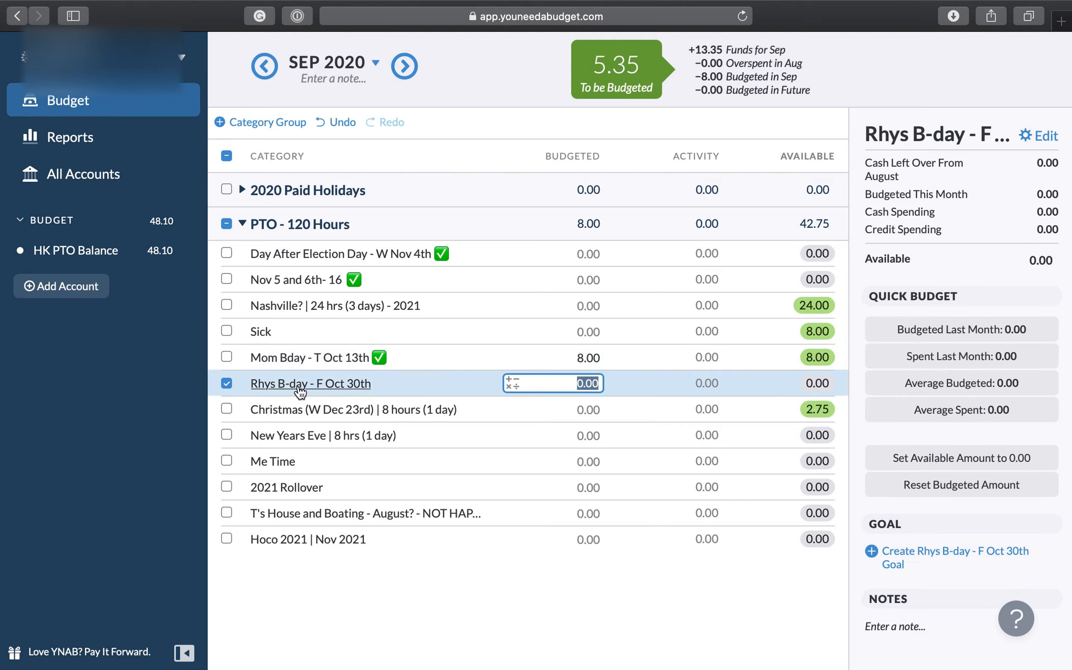
left_click(299, 386)
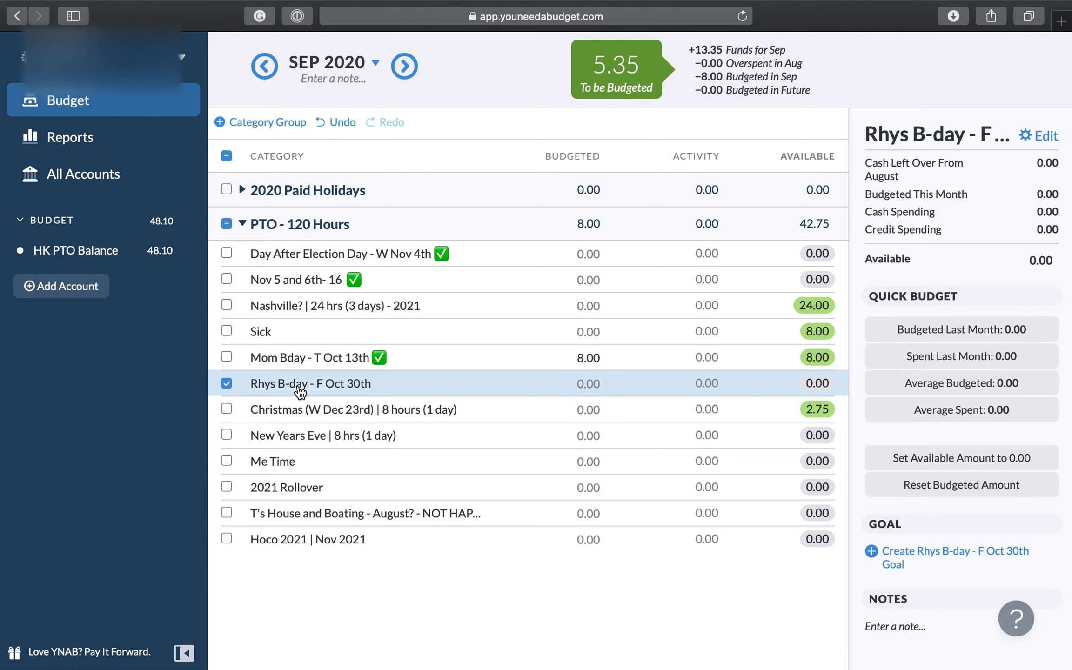
left_click(325, 380)
left_click(359, 384)
type("- NOT HAPPEN")
key("BackSpace")
key("BackSpace")
type("ENING")
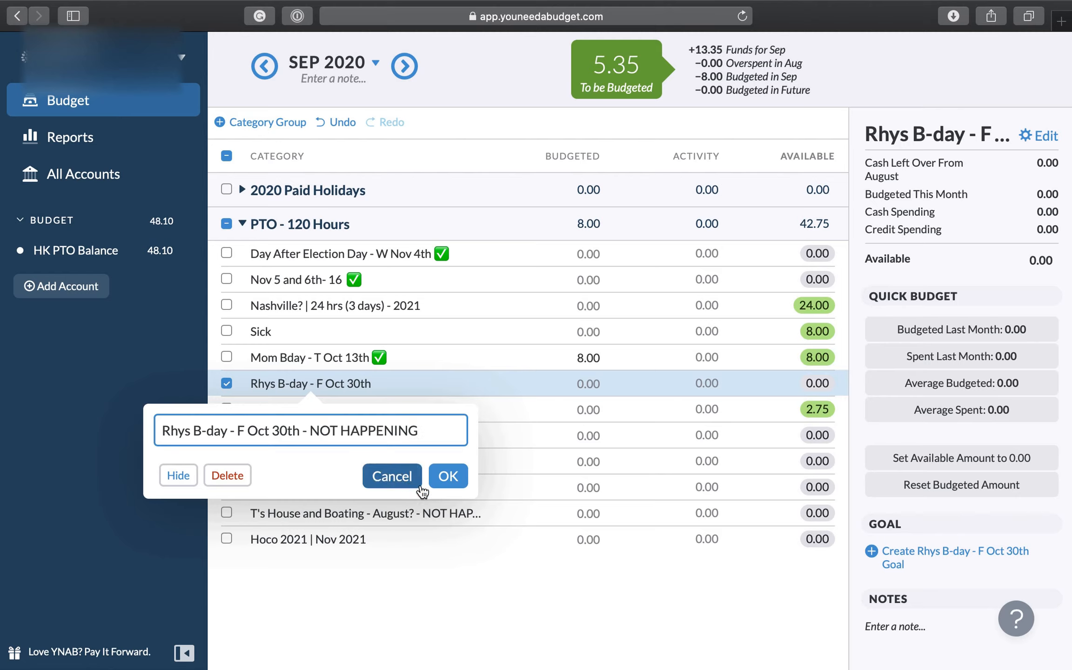
left_click(448, 476)
left_click_drag(366, 387, 382, 532)
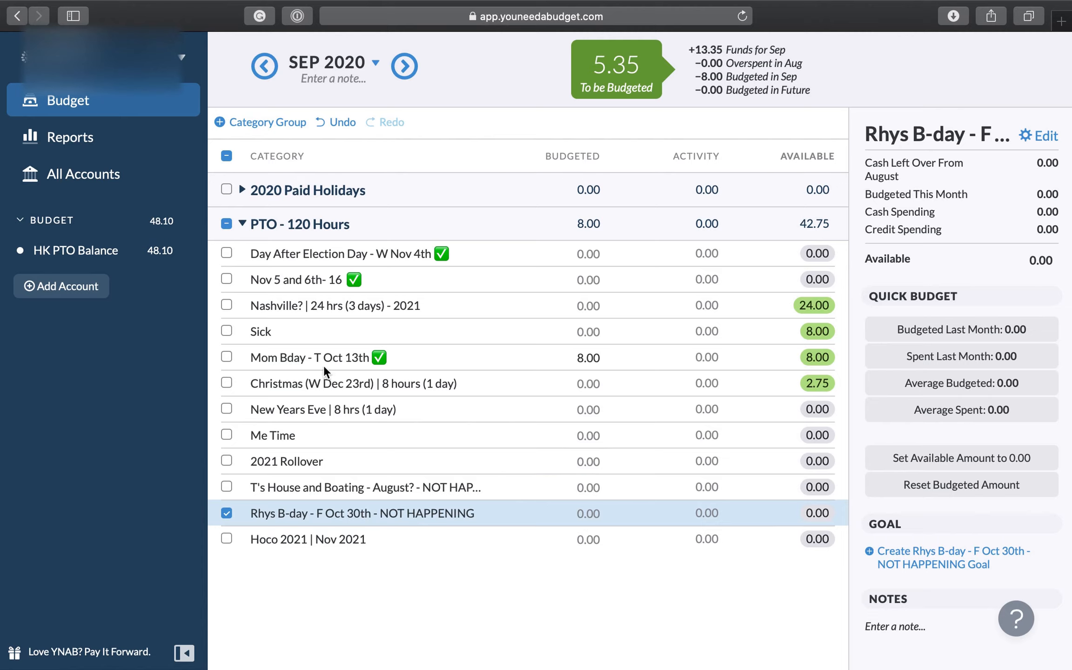
Check the August budget, return to September 2020, and budget 8-2.75 to the Christmas (W Dec 23rd) category
left_click(264, 66)
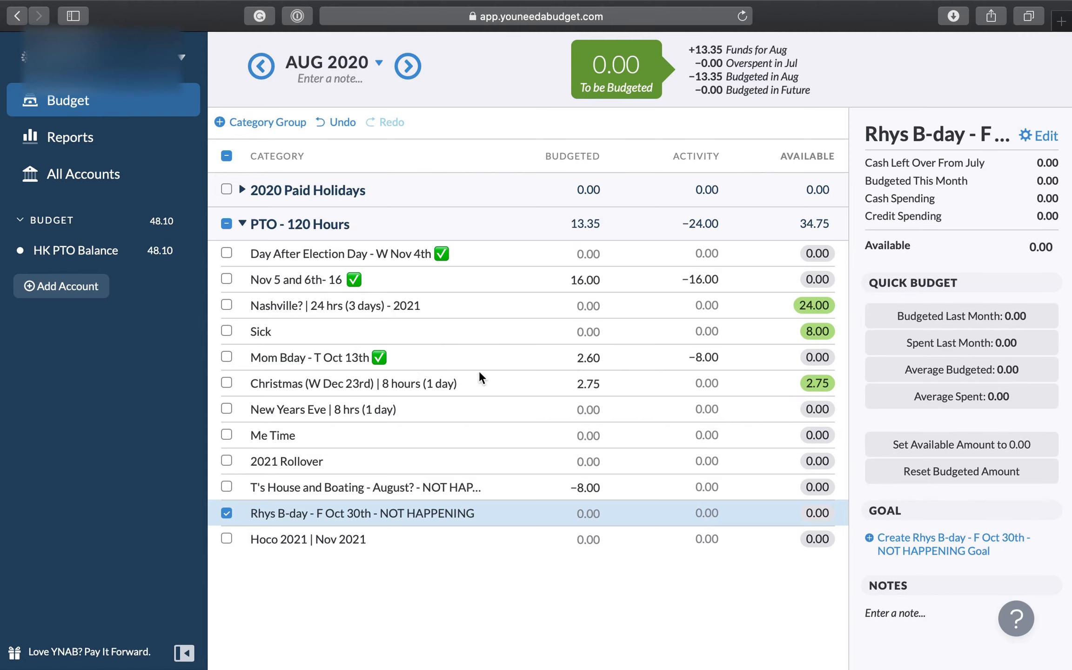
left_click(407, 66)
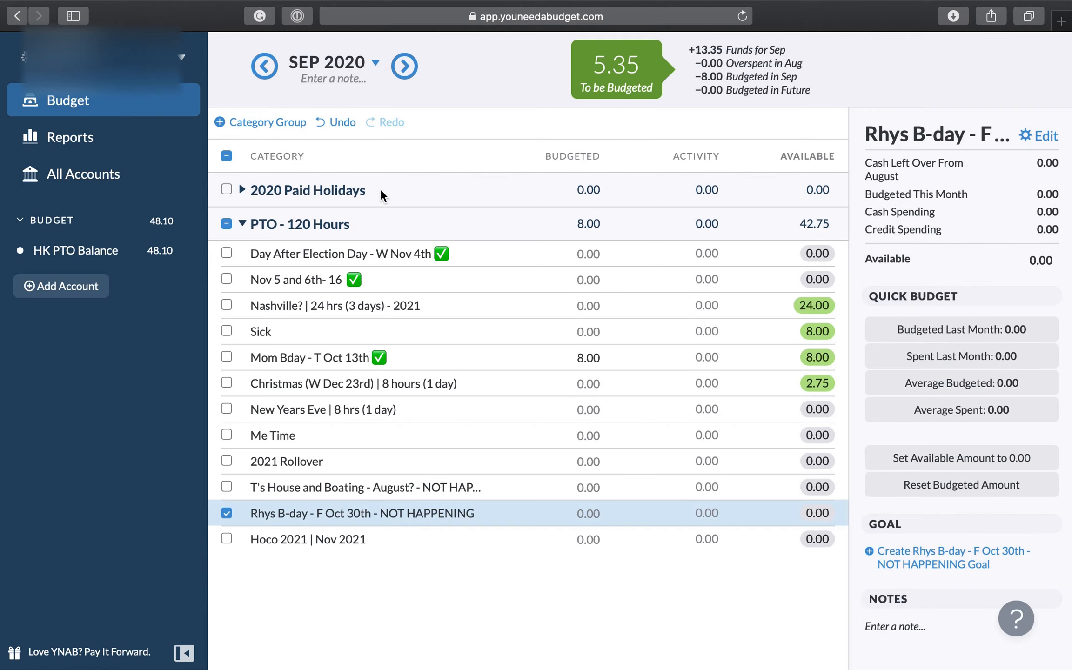
left_click(595, 383)
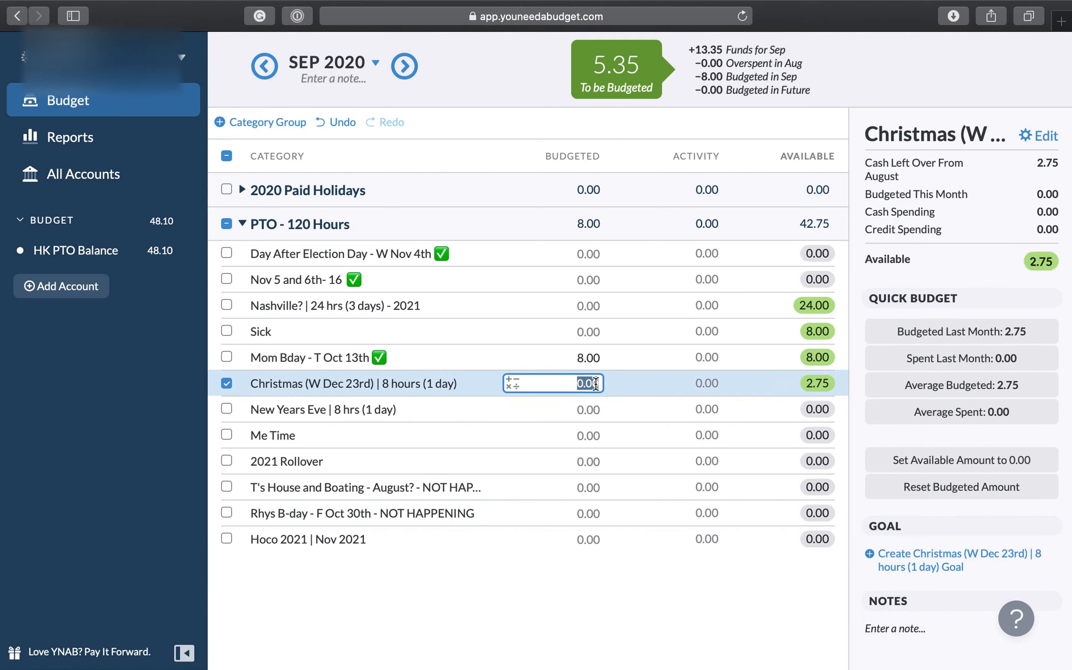
type("8-2.76")
key("BackSpace")
type("5")
key("Return")
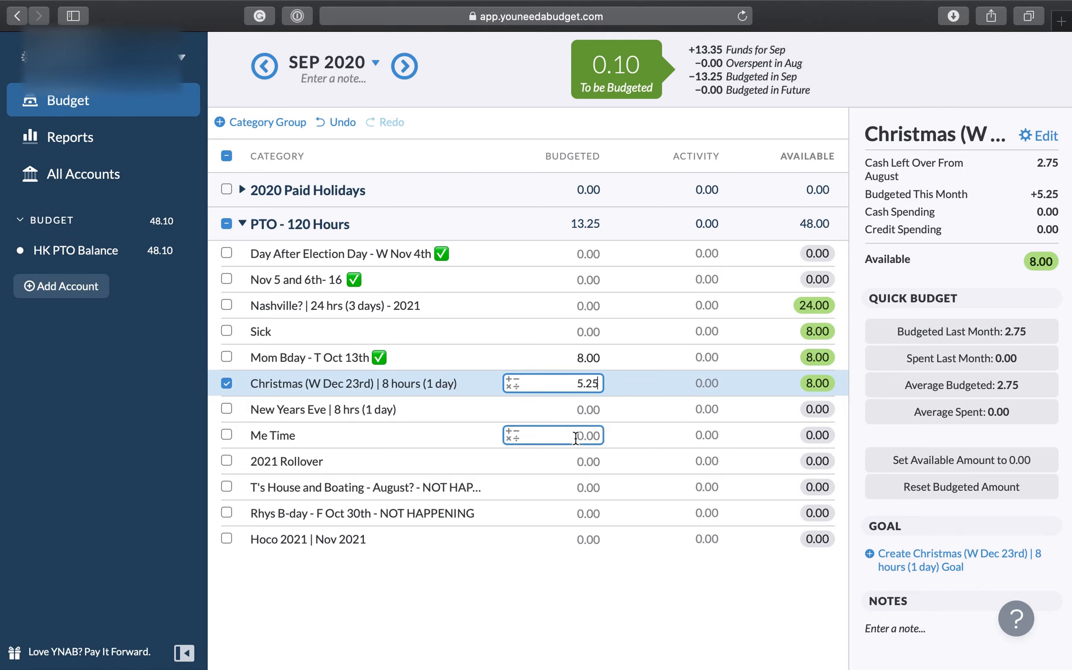
Budget the remaining 0.10 to the New Years Eve category and deselect it
left_click(599, 409)
type(".2")
key("Return")
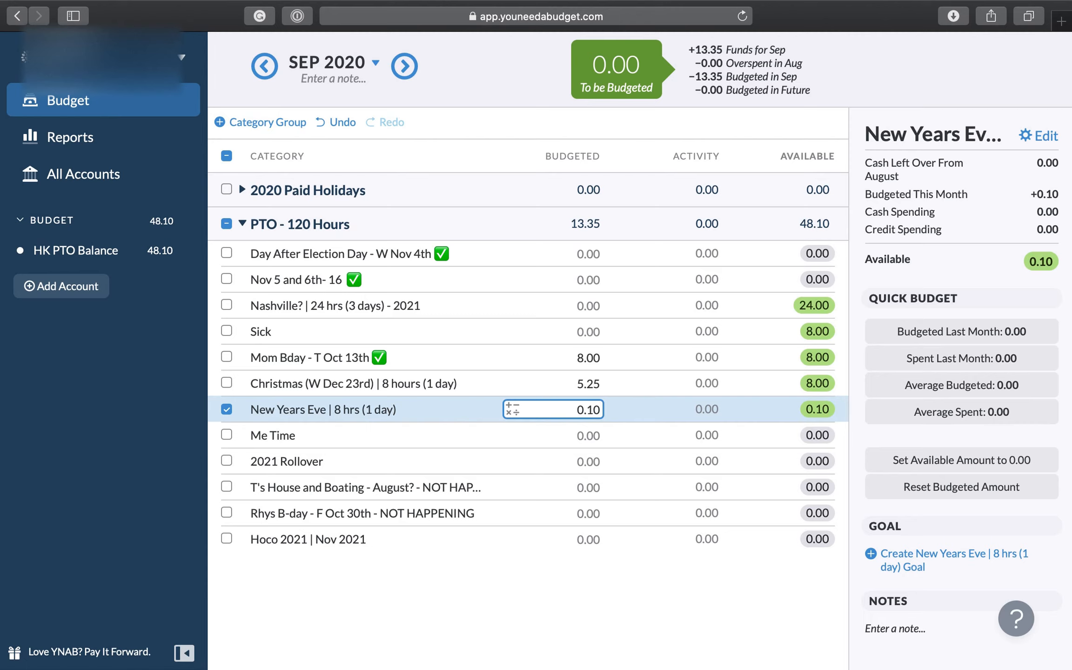
left_click(221, 409)
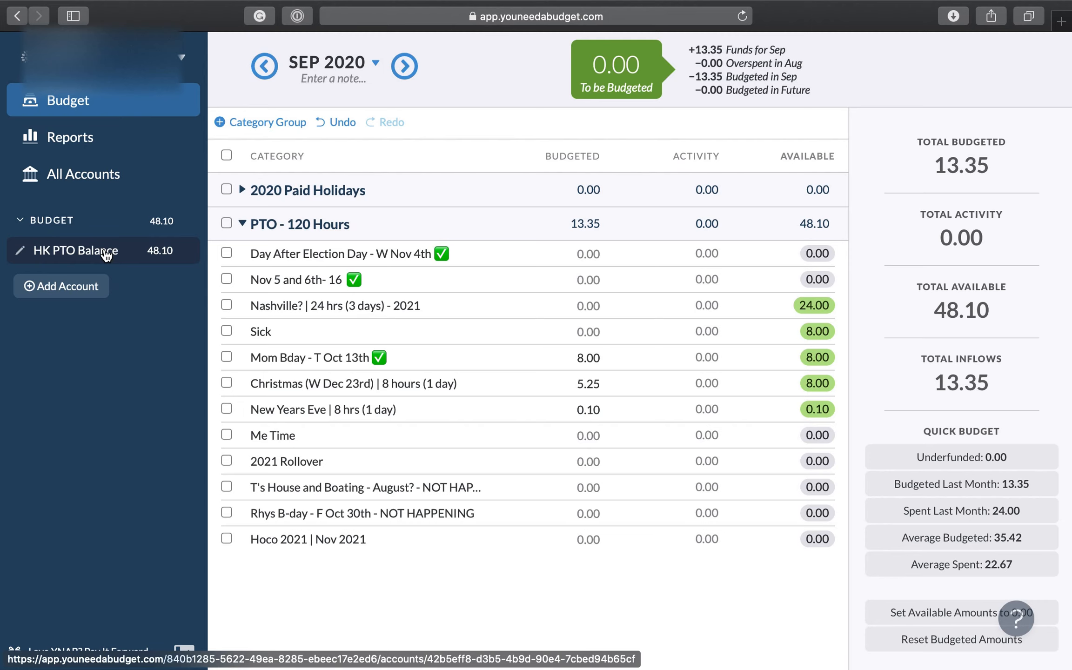
Open the HK PTO Balance account, deselect the scheduled 10/01/2020 transaction, and approve the 09/01/2020 Monthly PTO inflow
left_click(107, 255)
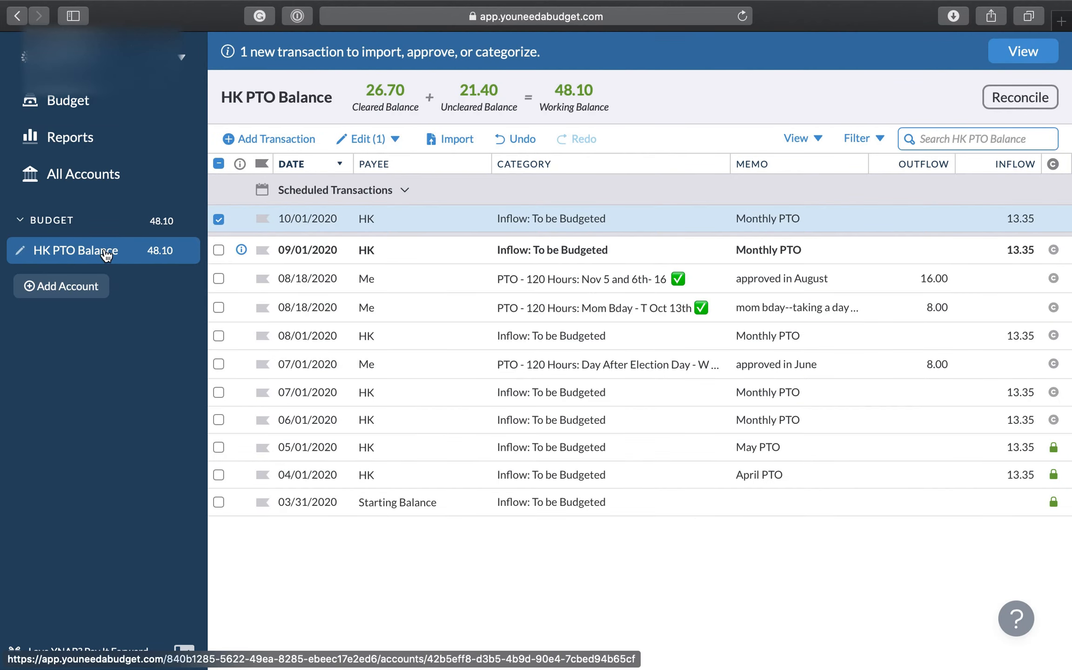
left_click(219, 218)
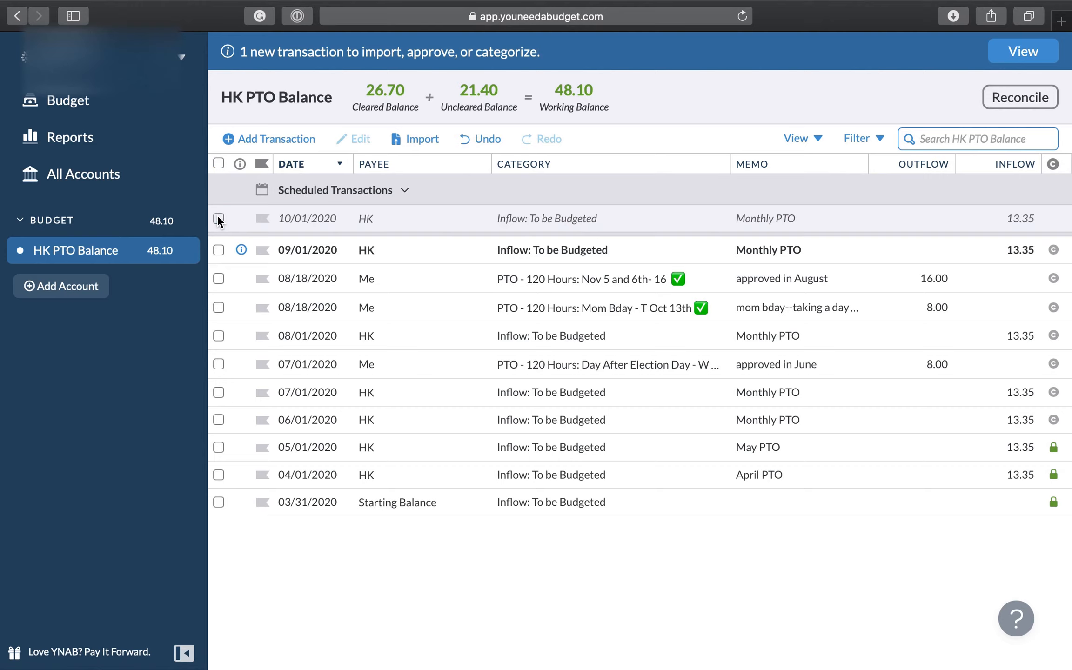
left_click(240, 250)
left_click(251, 302)
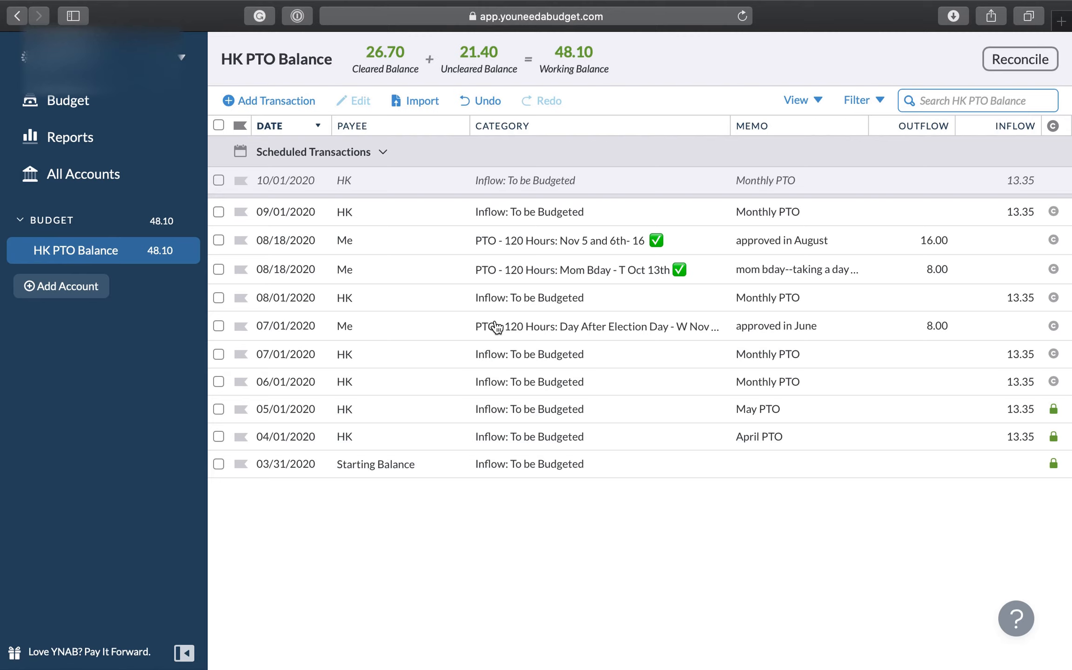
Inspect the category choices and outflow of the 07/01/2020 Day After Election Day transaction, save it without edits, and deselect it
left_click(496, 327)
left_click(495, 320)
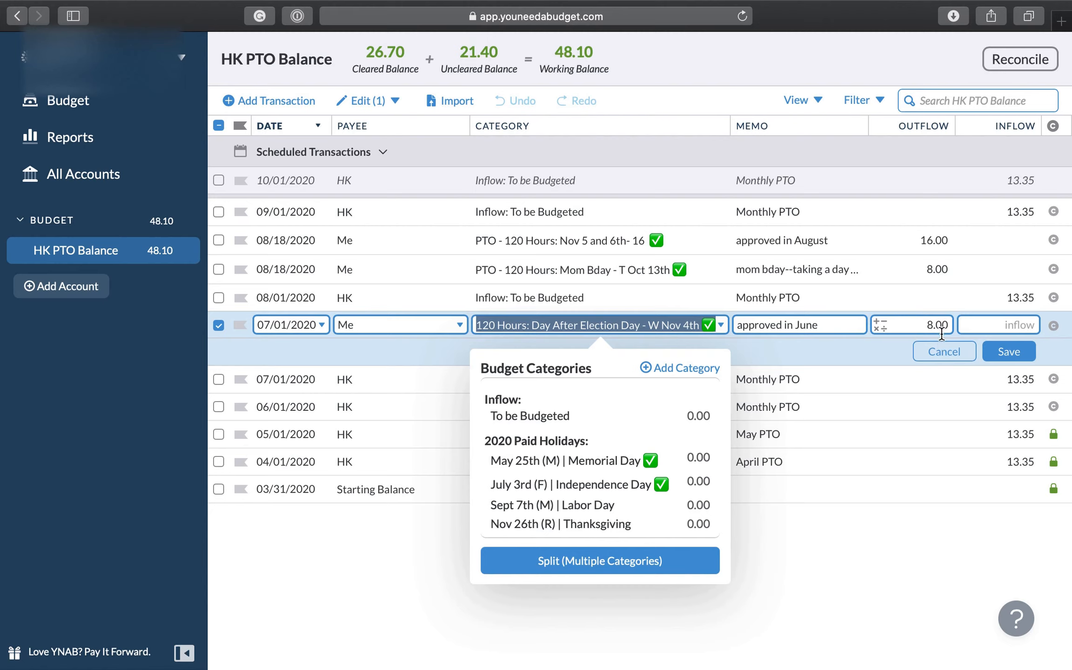
scroll(539, 397, "down", 2)
scroll(572, 400, "up", 2)
scroll(540, 398, "down", 5)
scroll(587, 414, "down", 3)
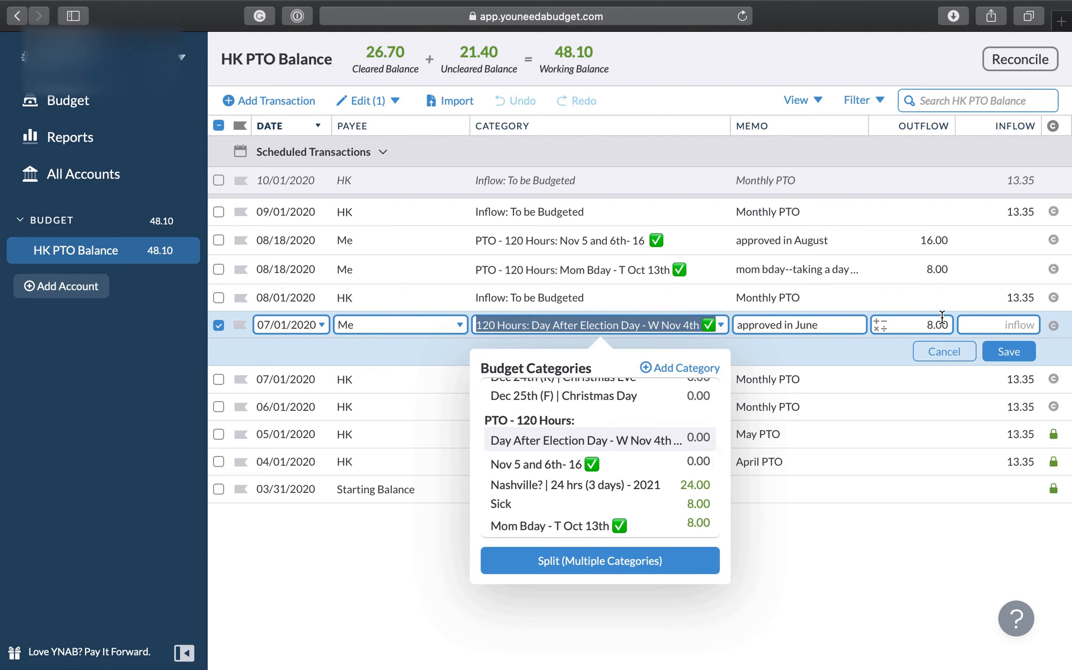
left_click(1012, 353)
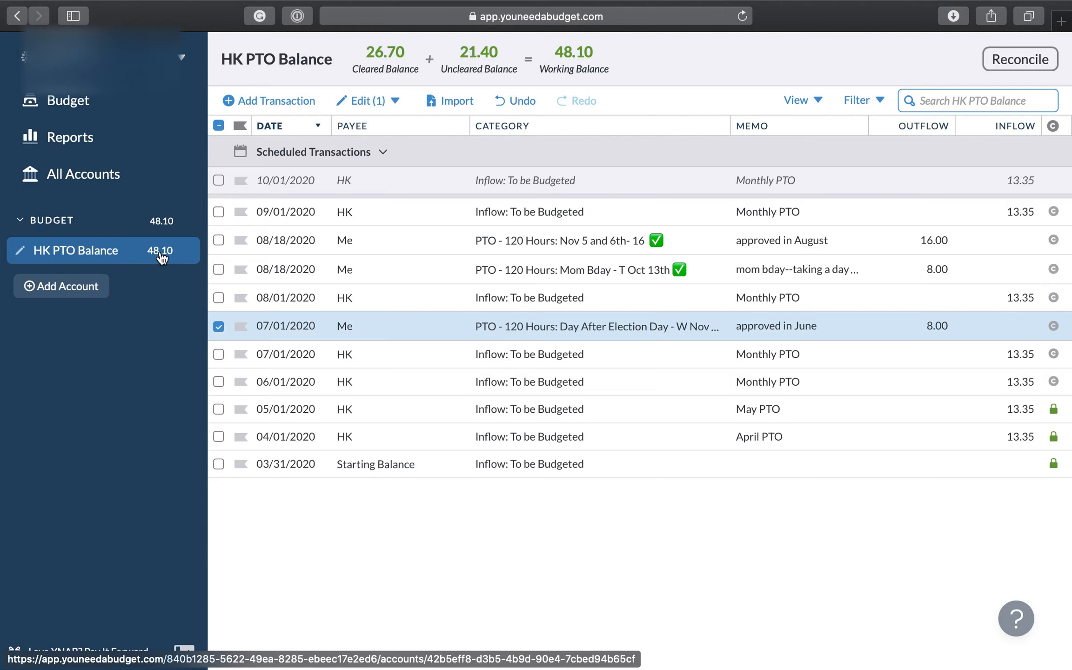
left_click(218, 326)
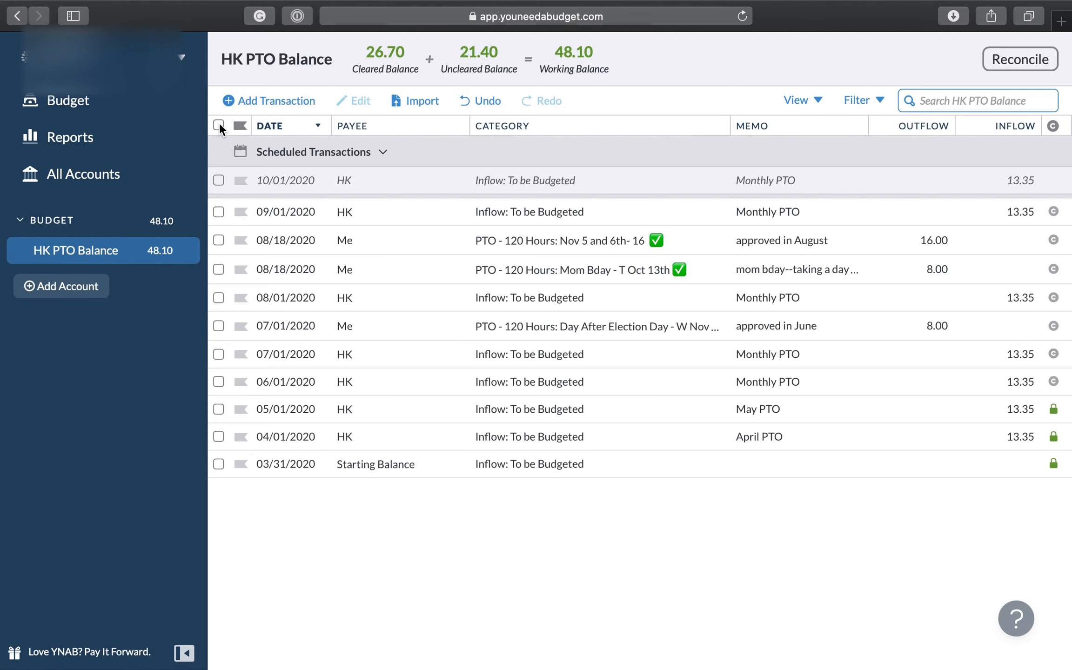
View the September 2020 budget once more and return to the HK PTO Balance account
left_click(122, 112)
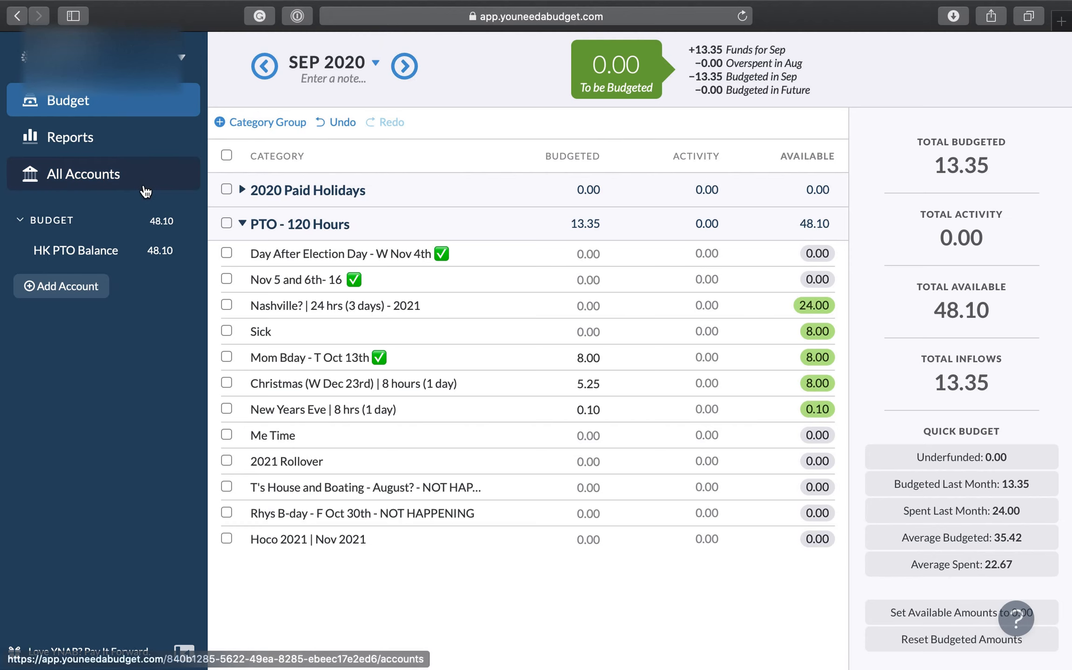
left_click(94, 253)
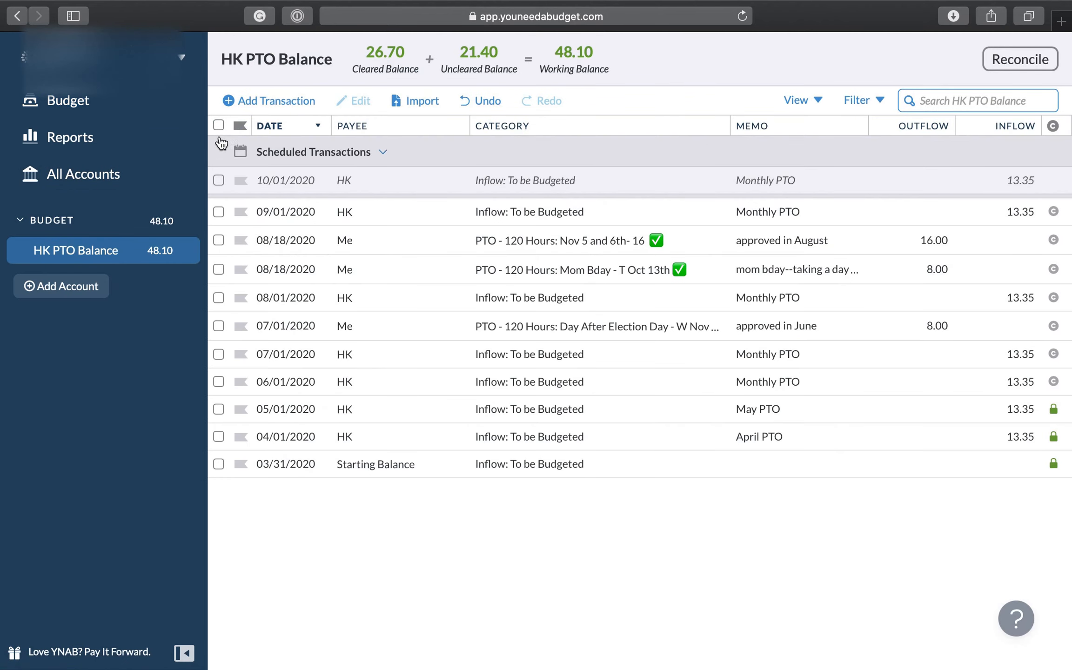
Total the received PTO inflows by selecting all transactions except the outflows and the scheduled 10/01/2020 inflow, and clear the selection
left_click(218, 125)
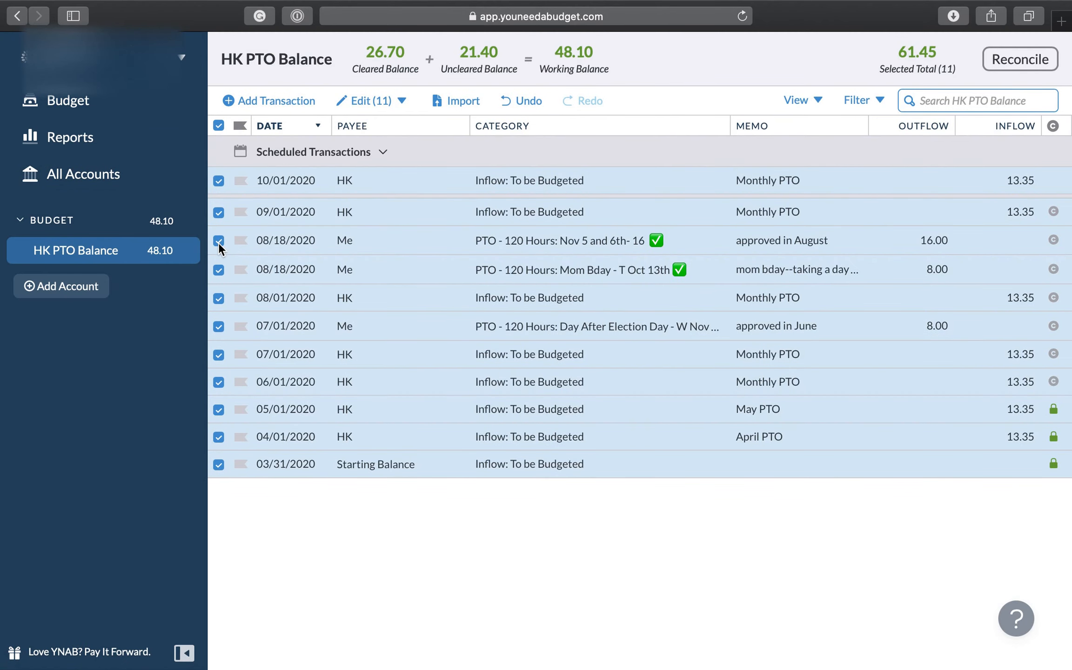
left_click(218, 241)
left_click(219, 270)
left_click(219, 355)
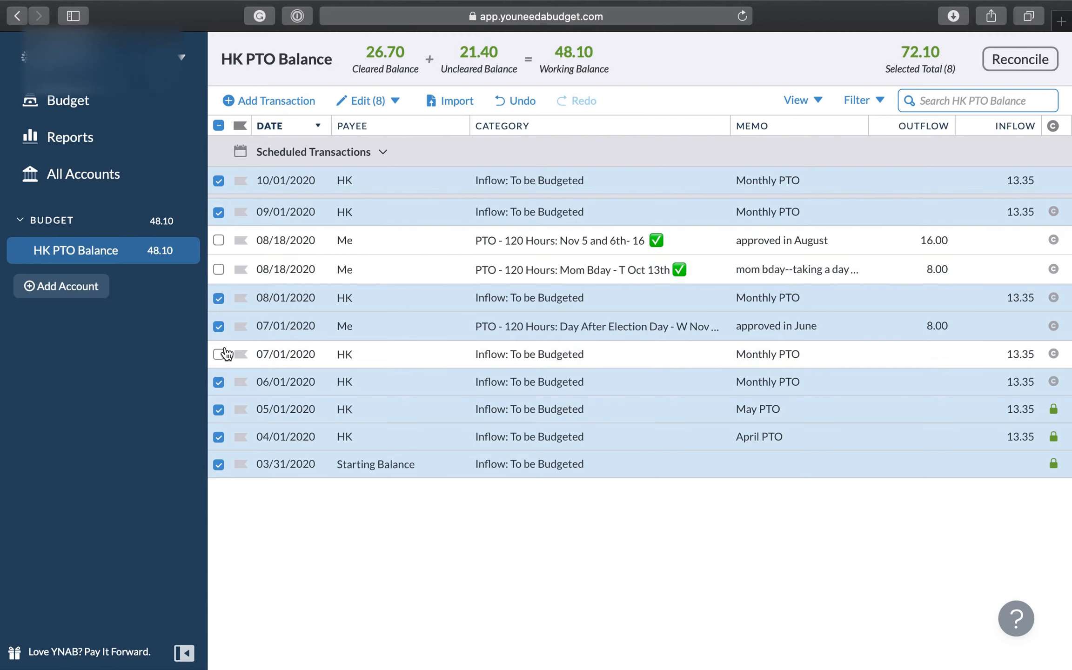
left_click(219, 354)
left_click(219, 326)
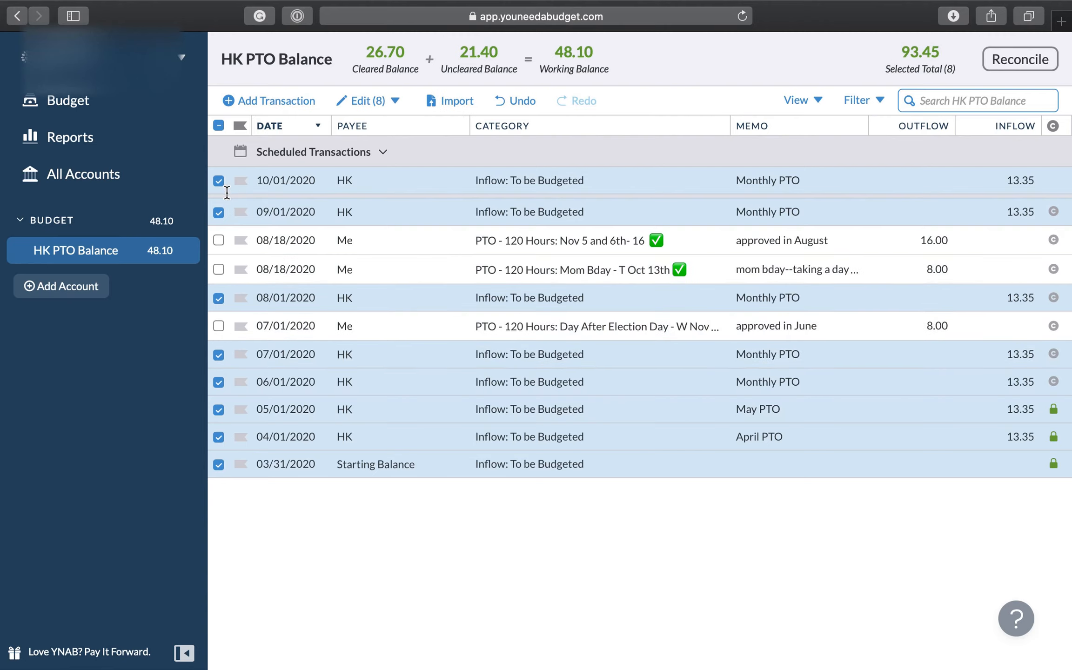
left_click(219, 180)
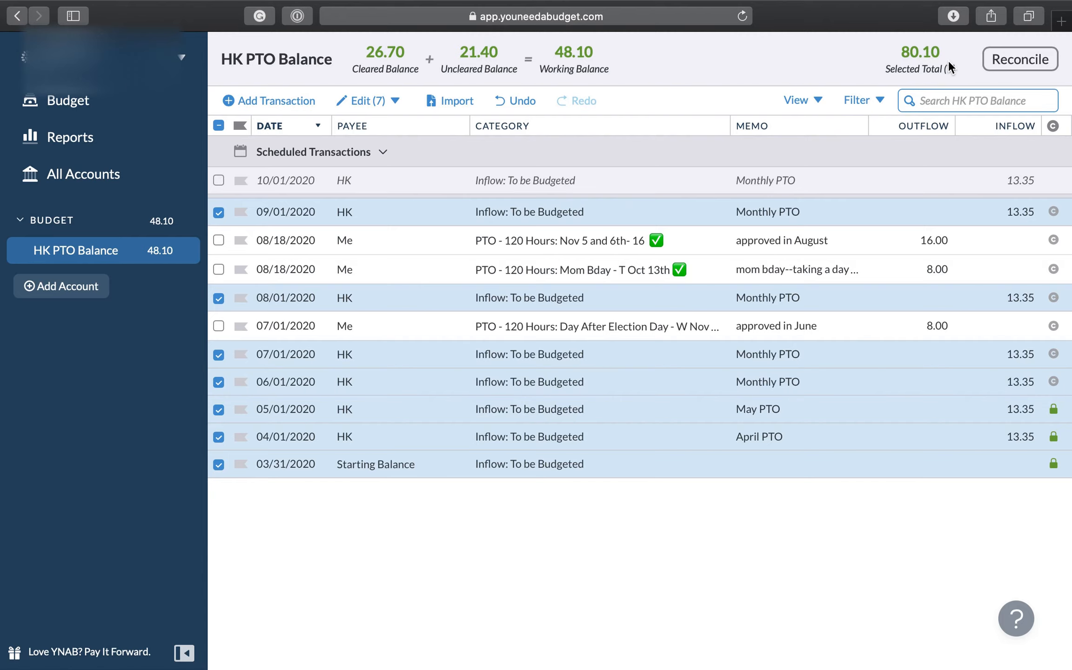
left_click(219, 126)
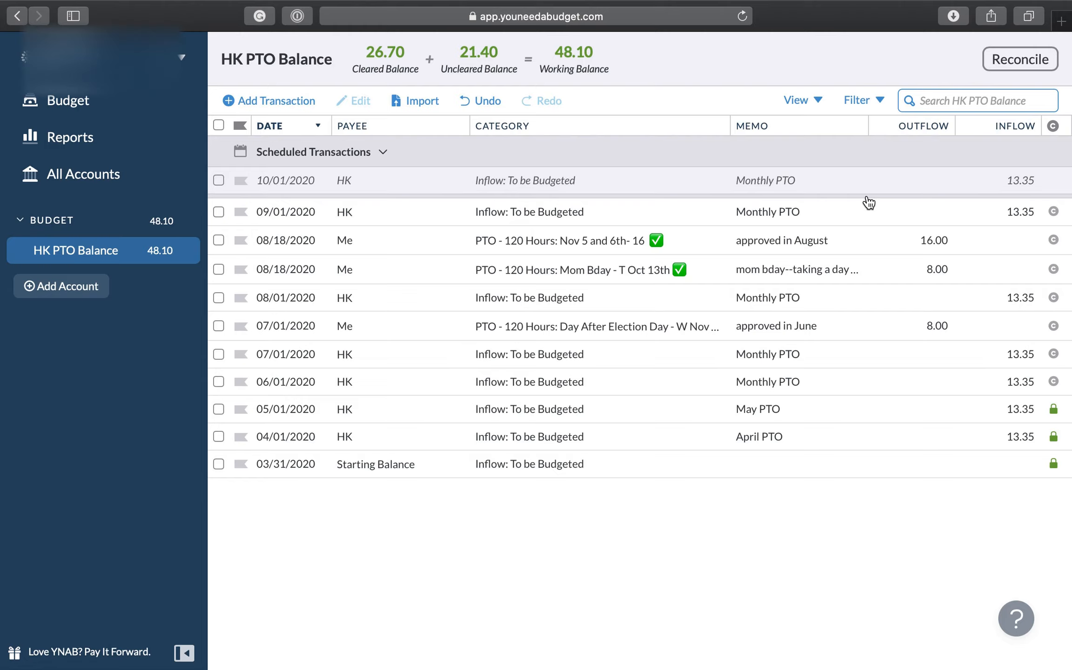
Mark all uncleared HK PTO Balance transactions from 06/01/2020 through 09/01/2020 as cleared, leaving the scheduled one alone
left_click(1053, 381)
left_click(1052, 354)
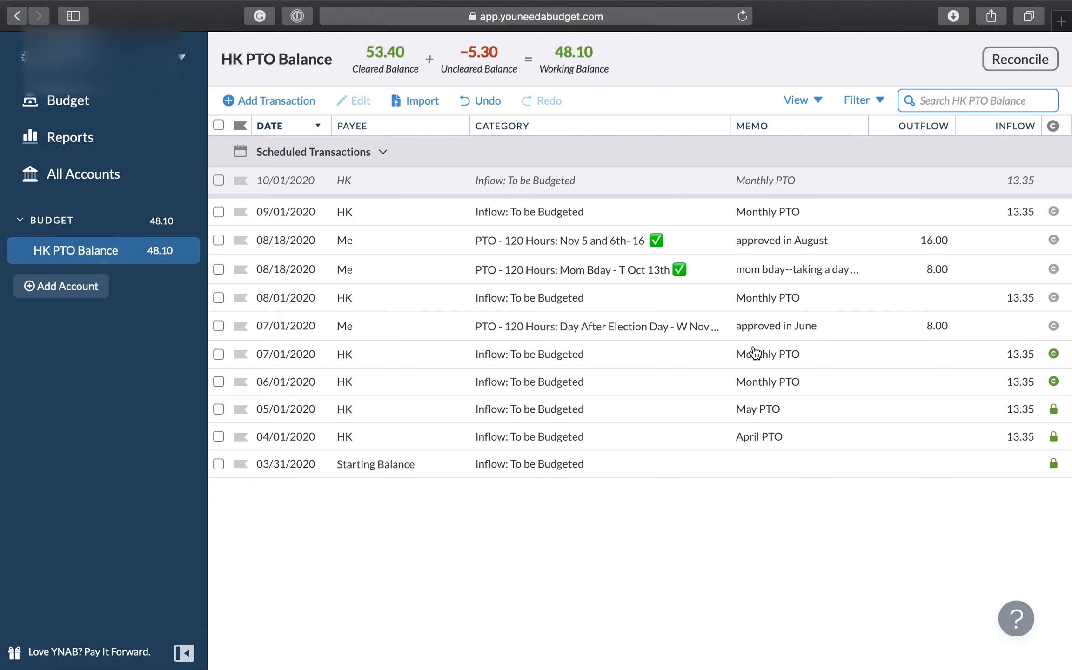
left_click(1053, 326)
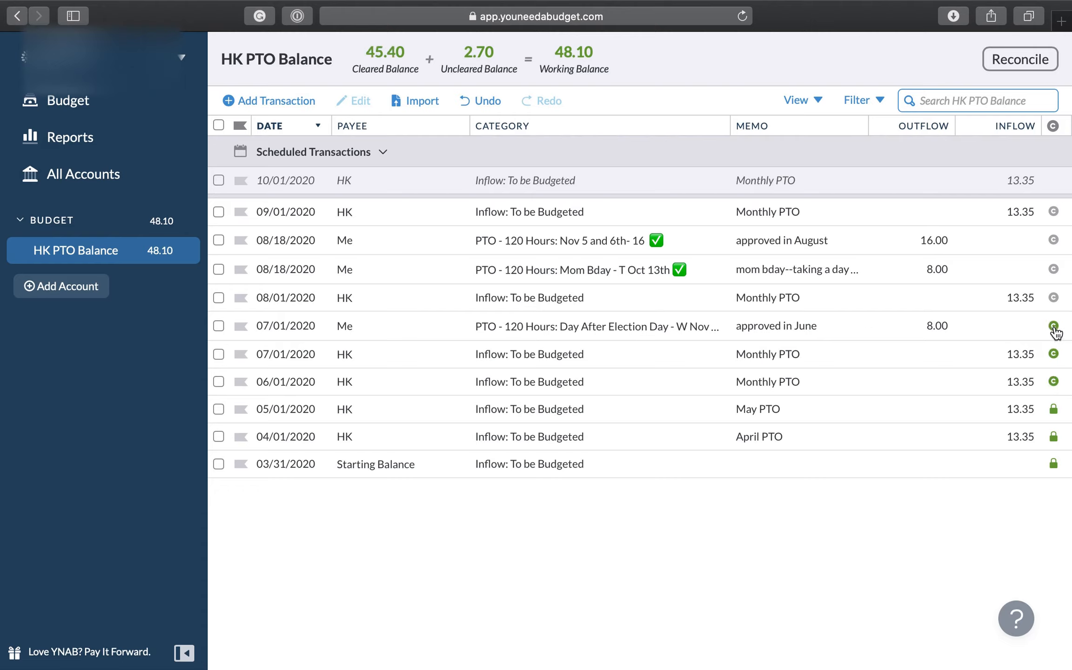
left_click(1053, 297)
left_click(1054, 270)
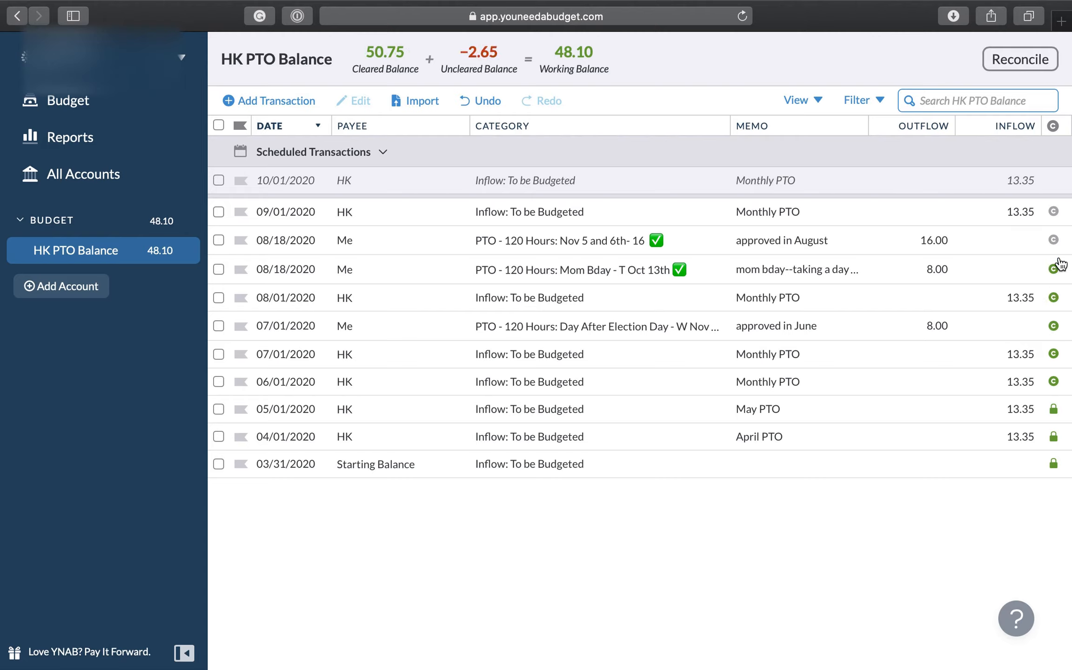
left_click(1054, 240)
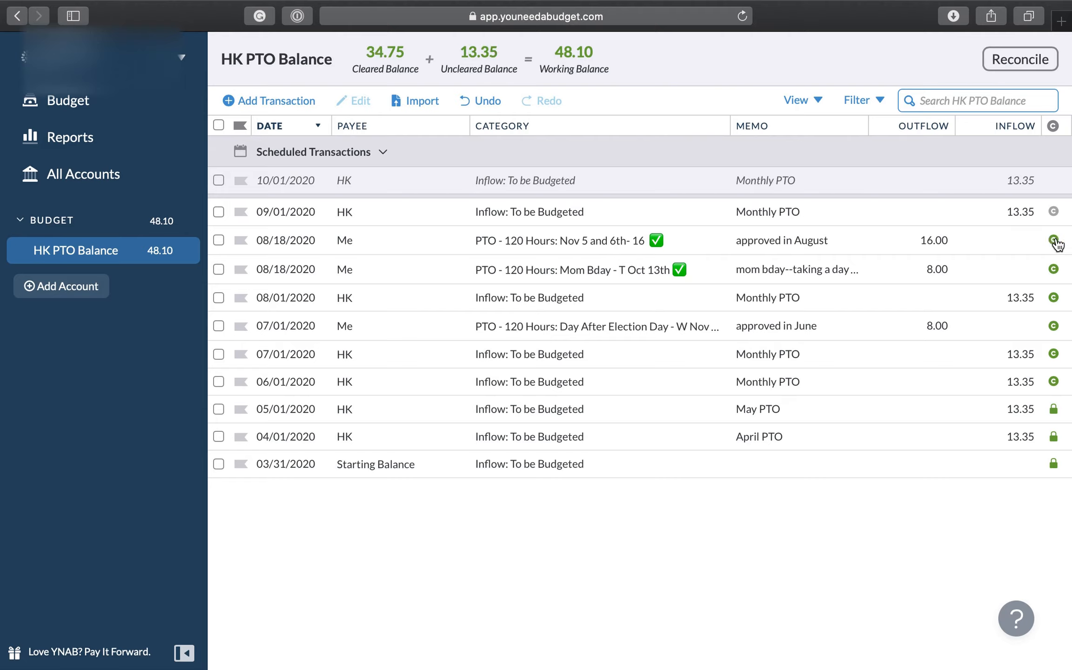
left_click(1053, 211)
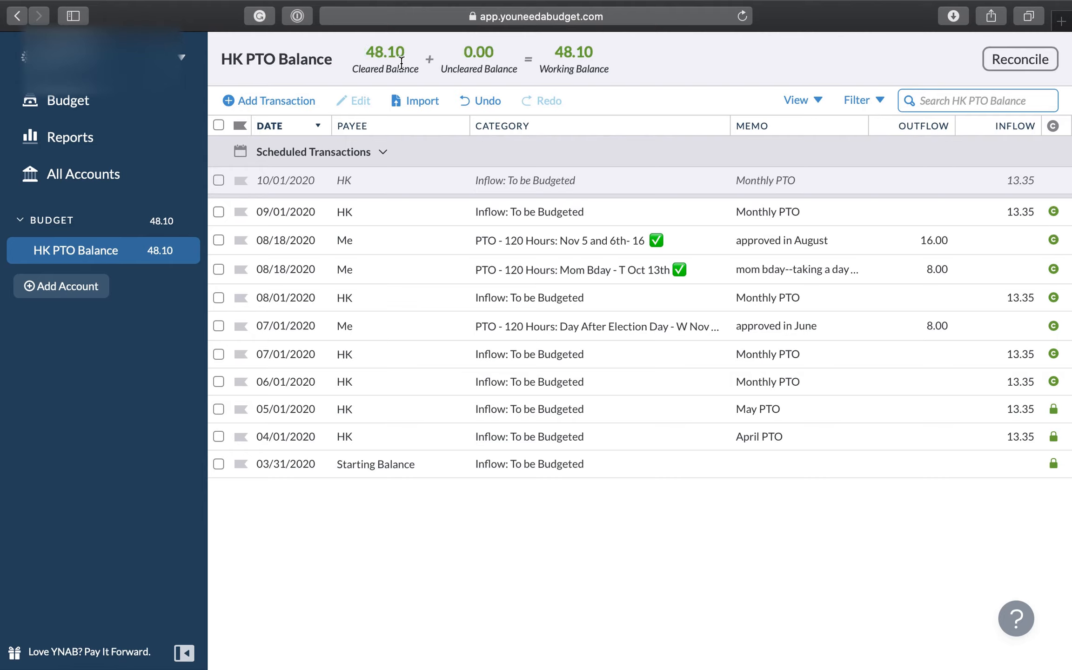
Return to the September 2020 budget, check the combined available hours of the Nashville, Sick, Mom Bday, Christmas and New Years Eve categories, and deselect them
left_click(55, 98)
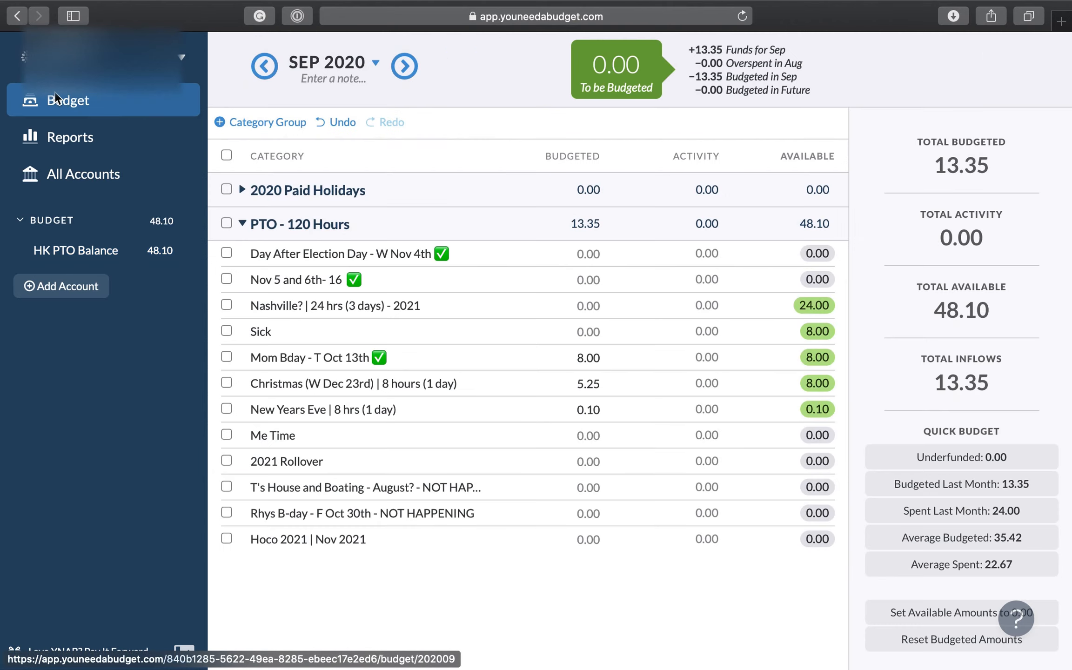
left_click(226, 305)
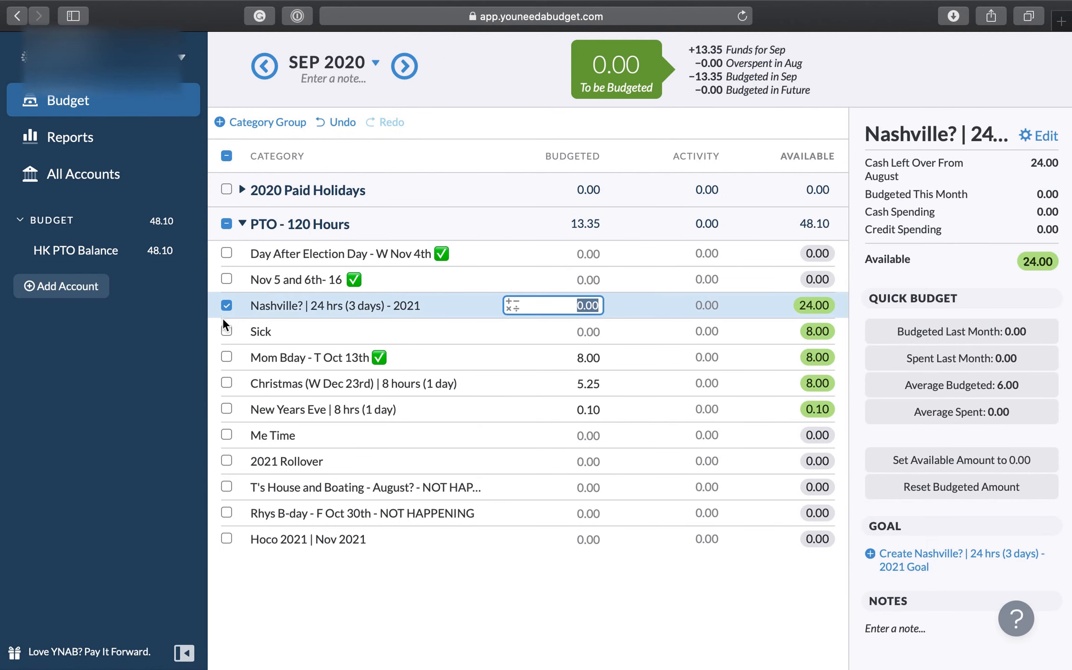
left_click(226, 332)
left_click(227, 357)
left_click(227, 383)
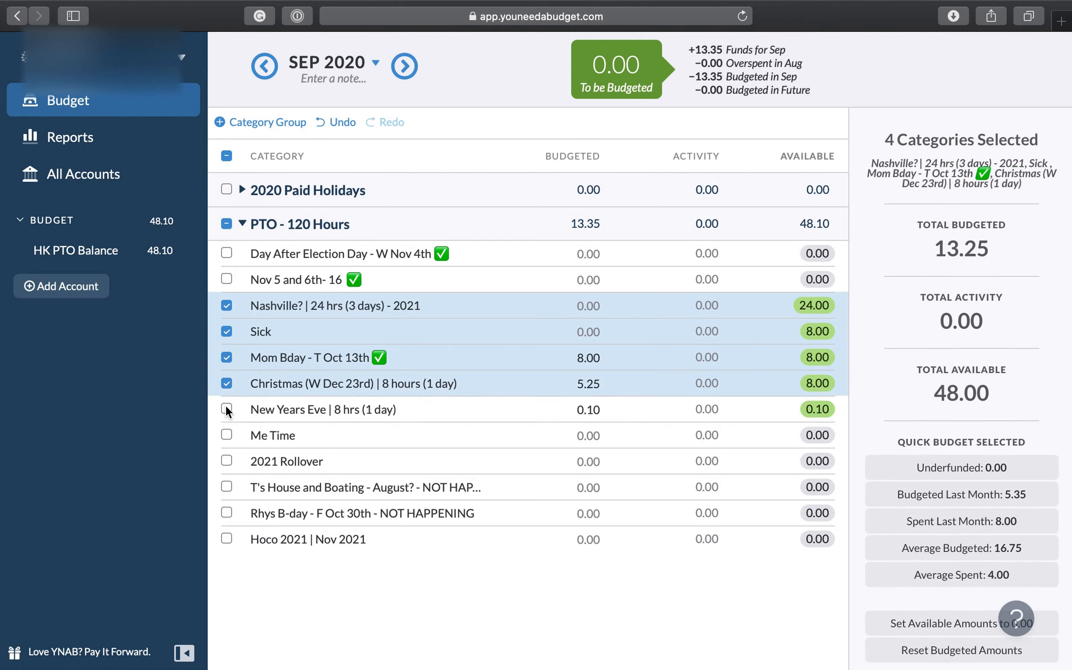
left_click(227, 409)
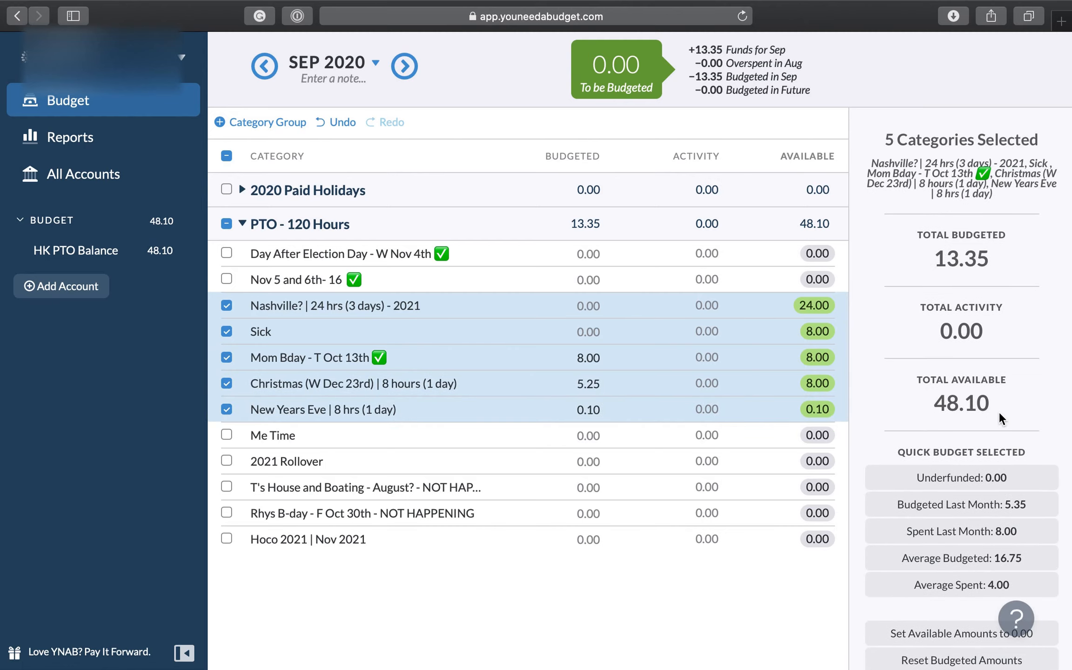
left_click(226, 224)
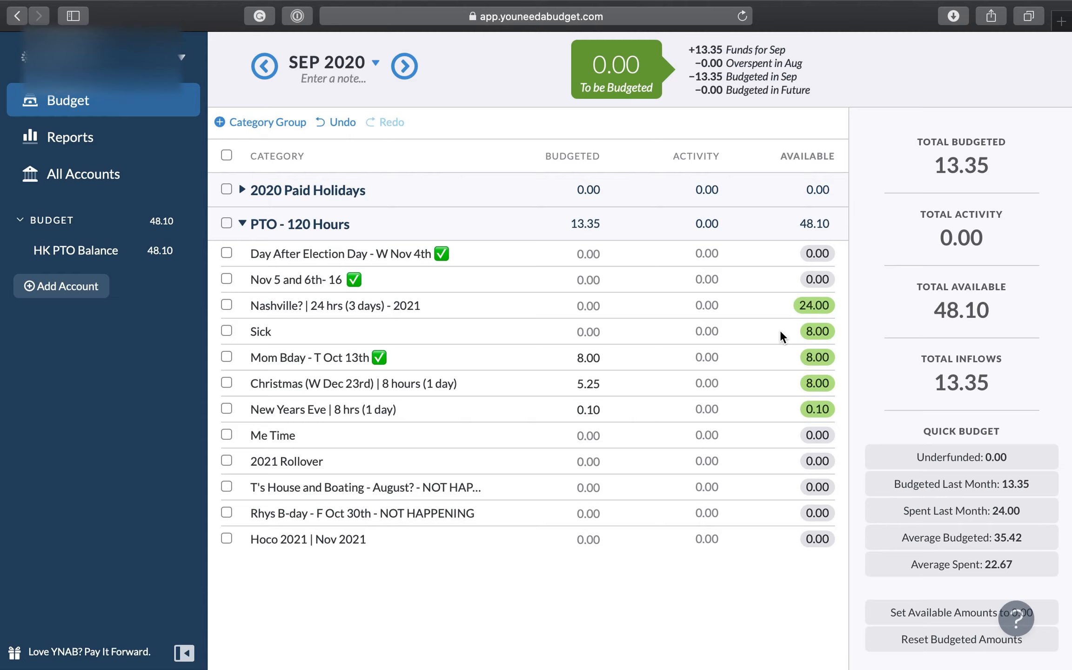
Check the September amounts for Sick and Mom Bday, compare Mom Bday's August 2020 activity, and deselect it
left_click(740, 332)
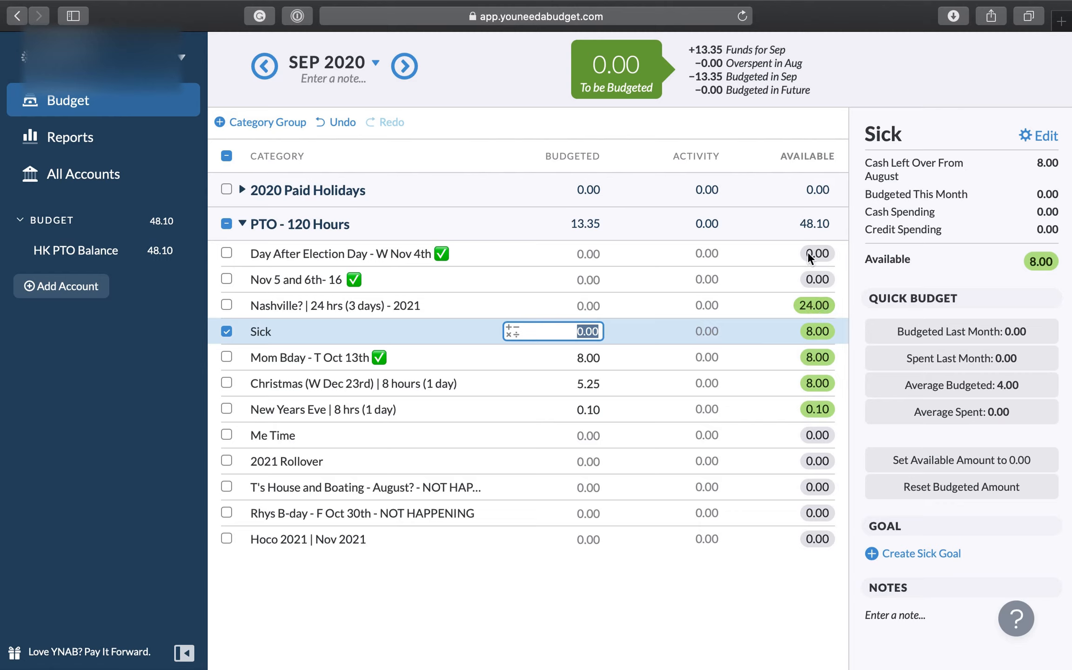
left_click(572, 357)
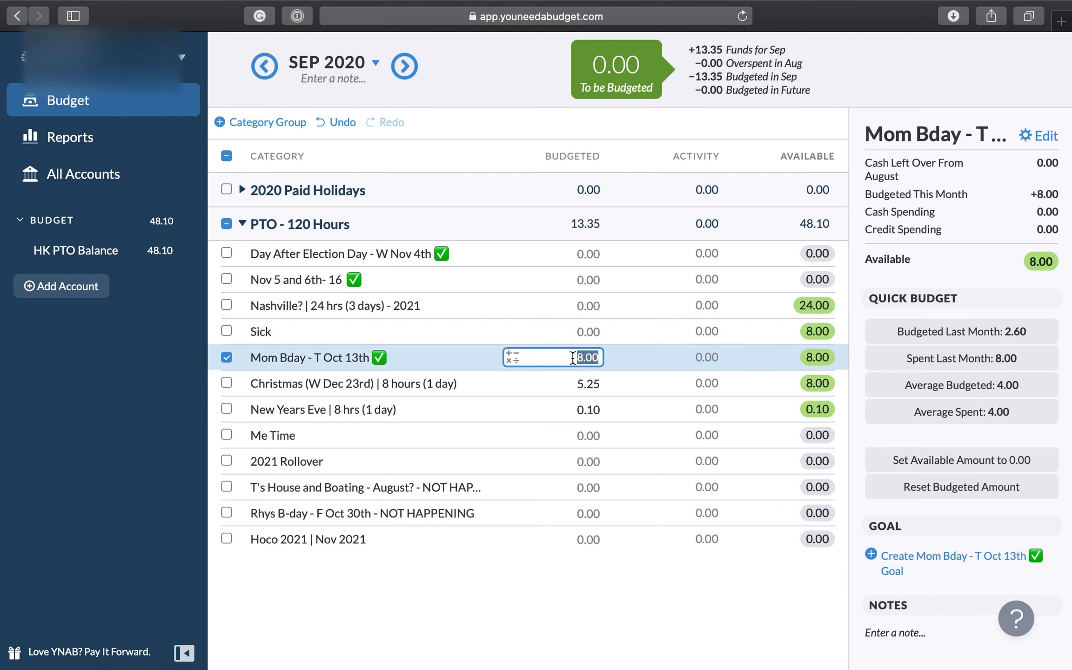
left_click(264, 66)
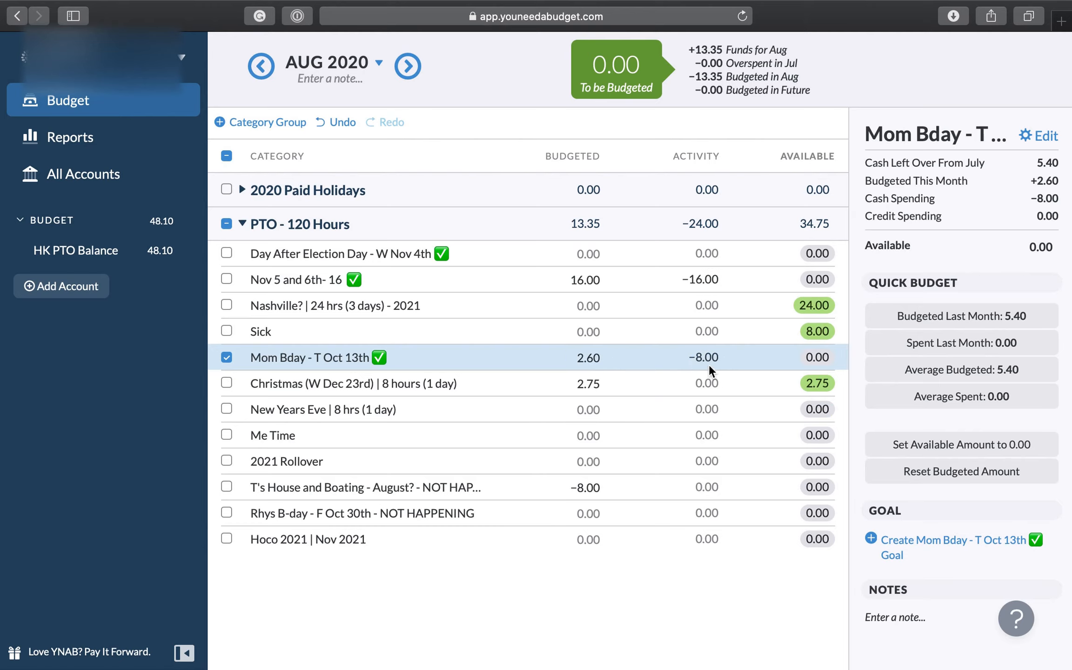
left_click(226, 357)
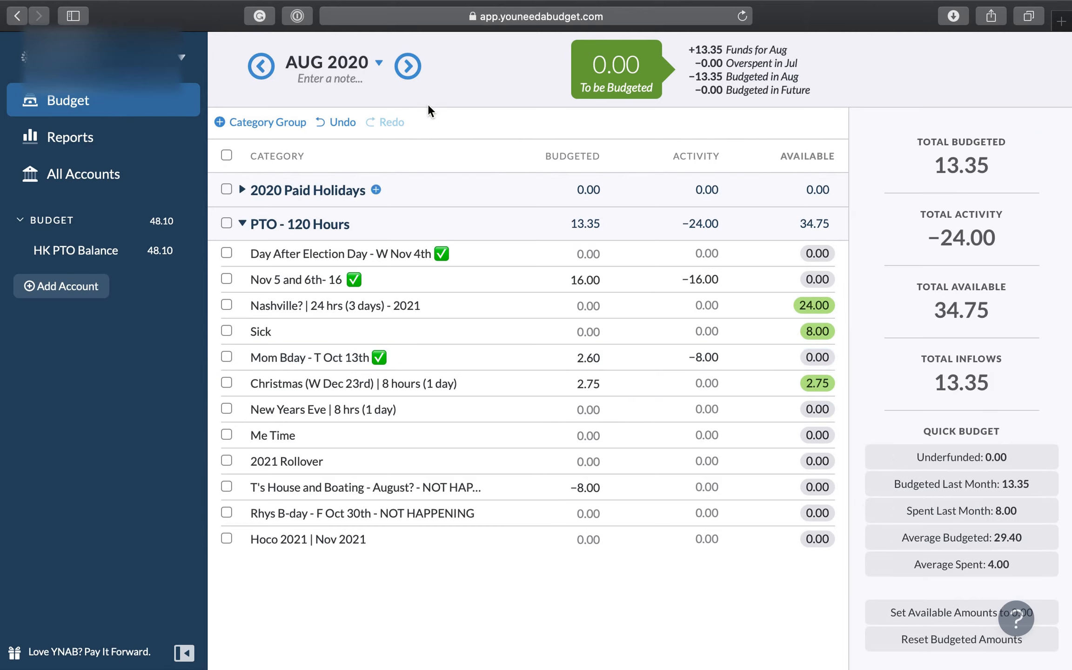
In September 2020, clear the amount budgeted to Mom Bday and set the New Years Eve budget to 8.00
left_click(407, 65)
left_click(585, 353)
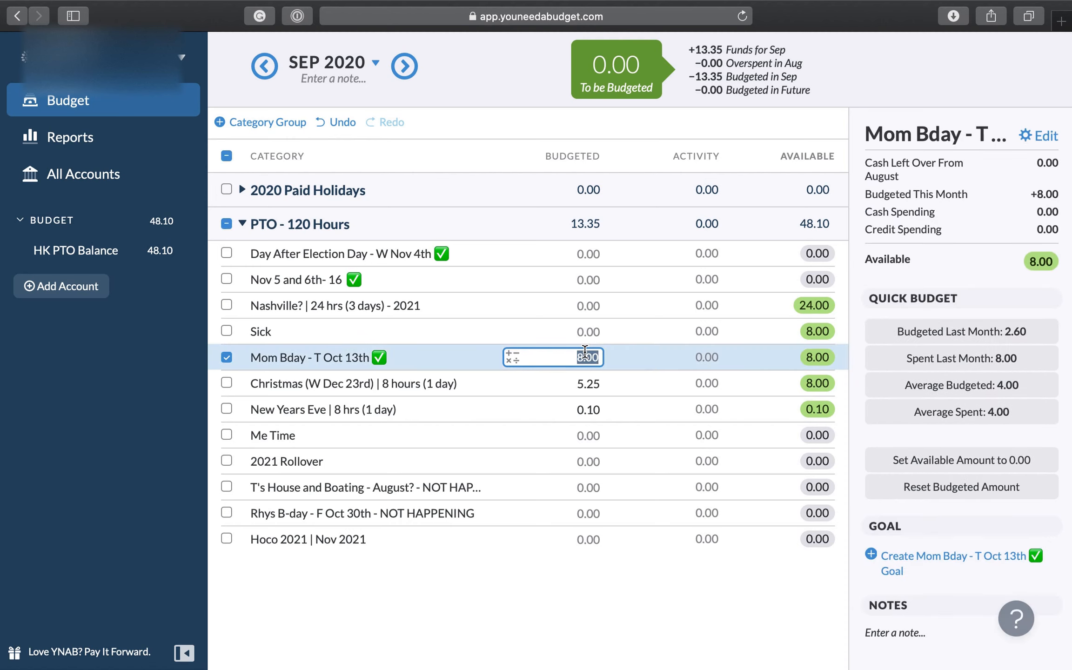
key("BackSpace")
left_click(225, 357)
left_click(585, 412)
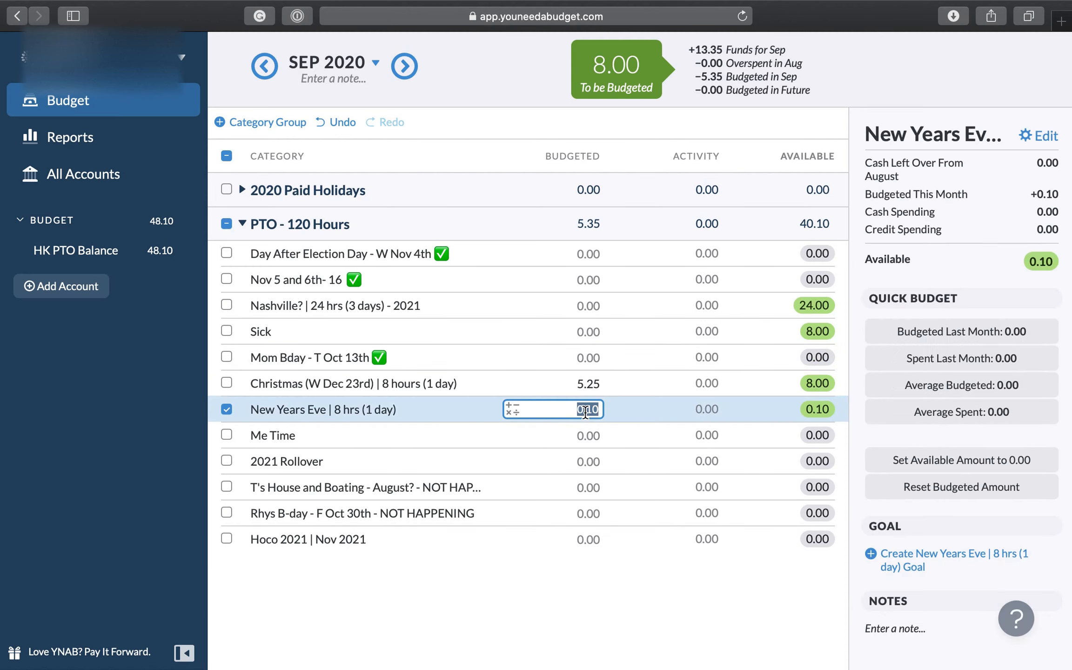
type("8")
key("Return")
left_click(226, 409)
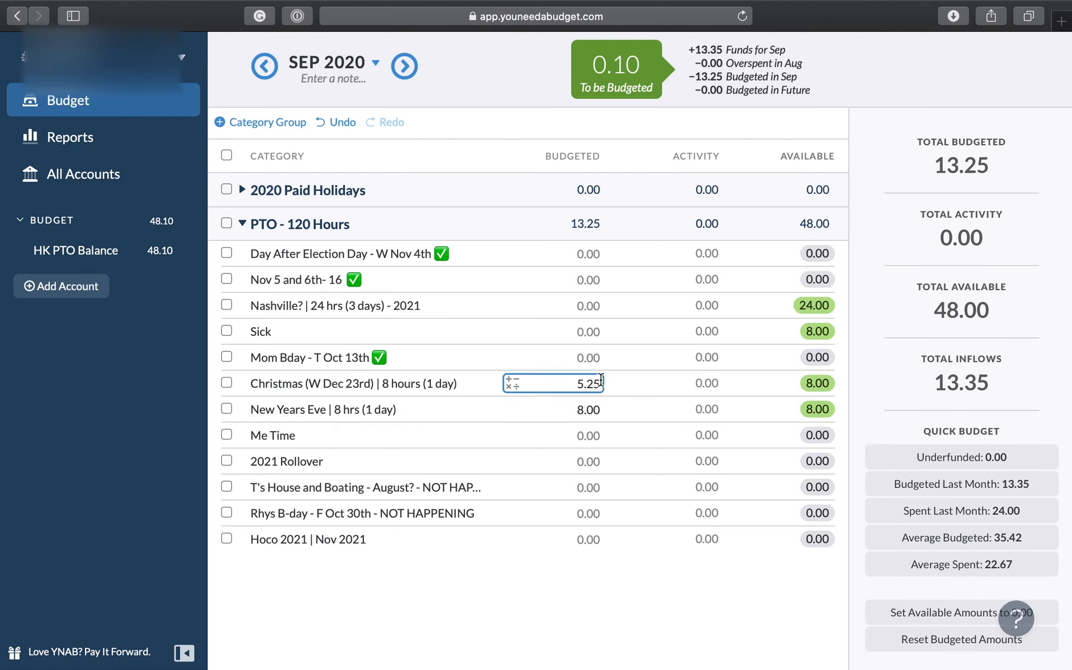
Budget 0.10 to the Me Time category and deselect it
left_click(582, 435)
type("0.10")
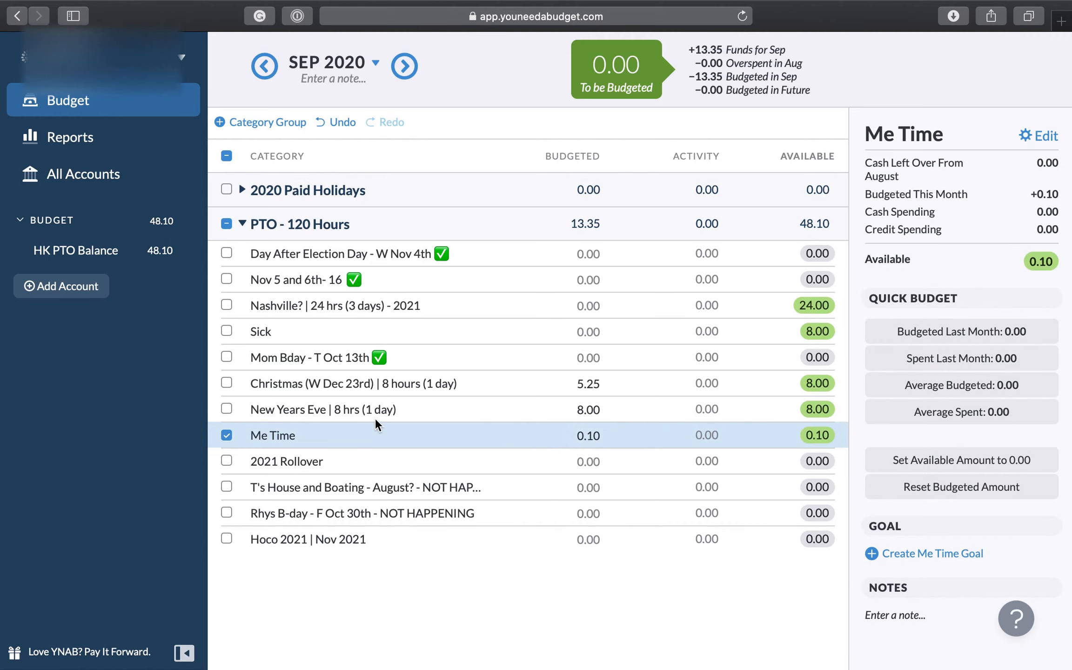
left_click(213, 433)
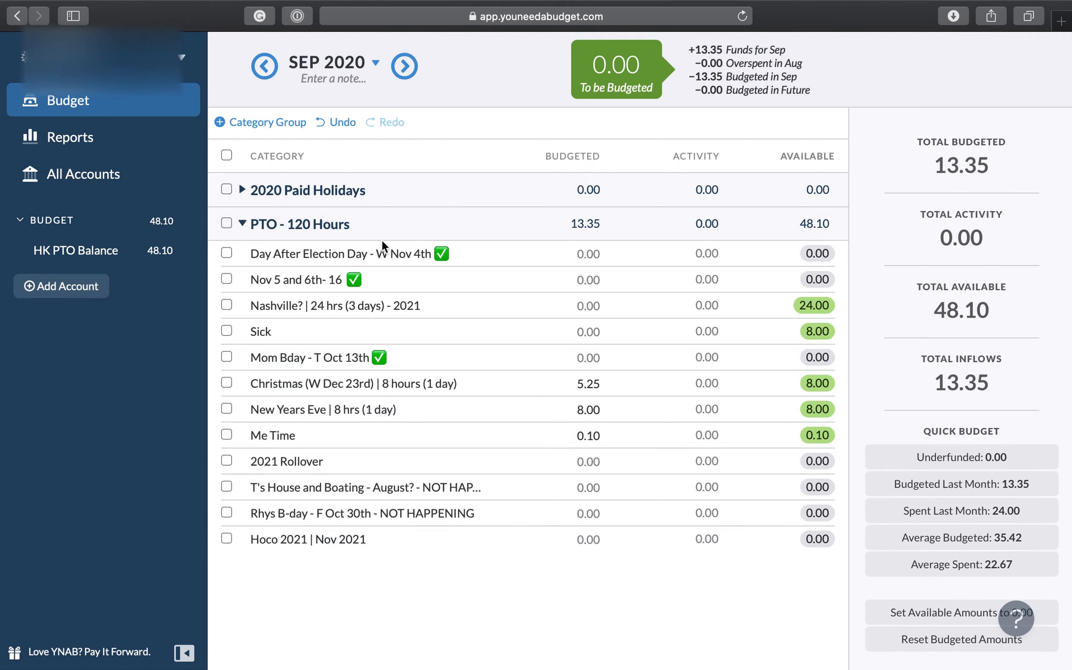
Create a new category group named PTO Approved
mouse_move(370, 224)
left_click(273, 124)
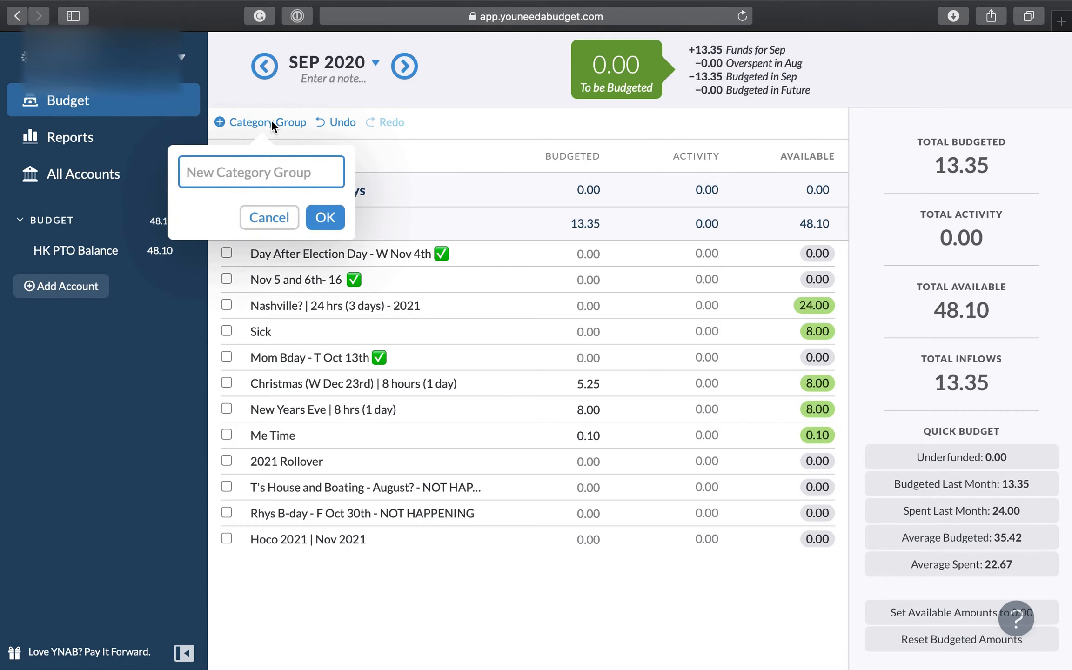
type("PTO Ap")
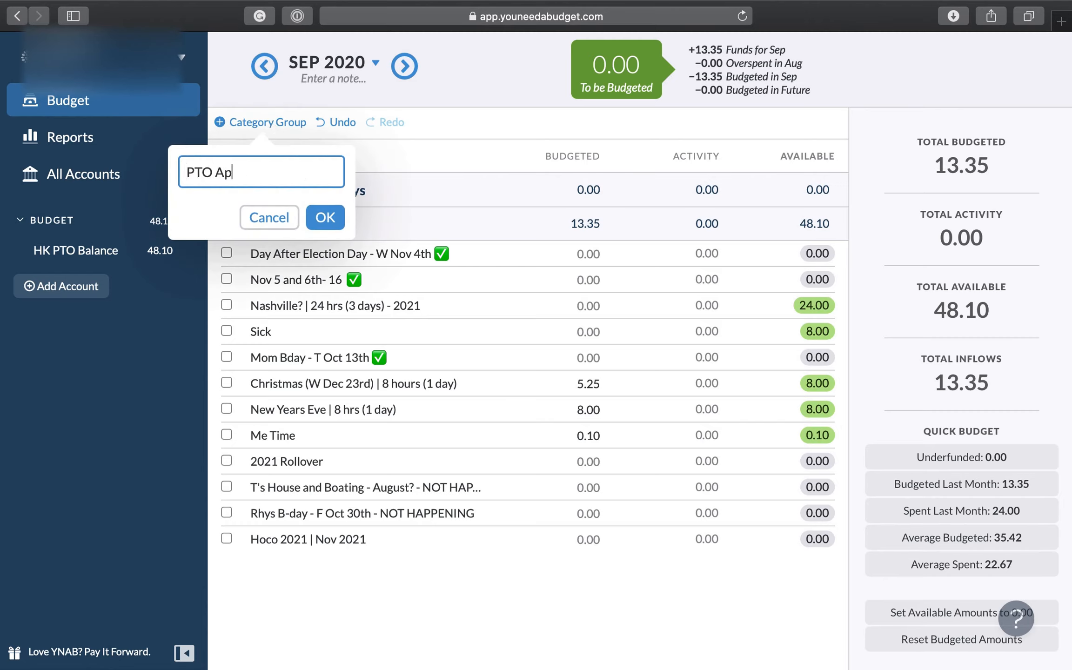
type("proved")
key("Return")
Move the Day After Election Day, Nov 5 and 6th, and Mom Bday categories into PTO Approved and place that group below PTO - 120 Hours
left_click_drag(337, 291, 334, 215)
left_click_drag(337, 320, 333, 228)
left_click_drag(355, 390, 356, 257)
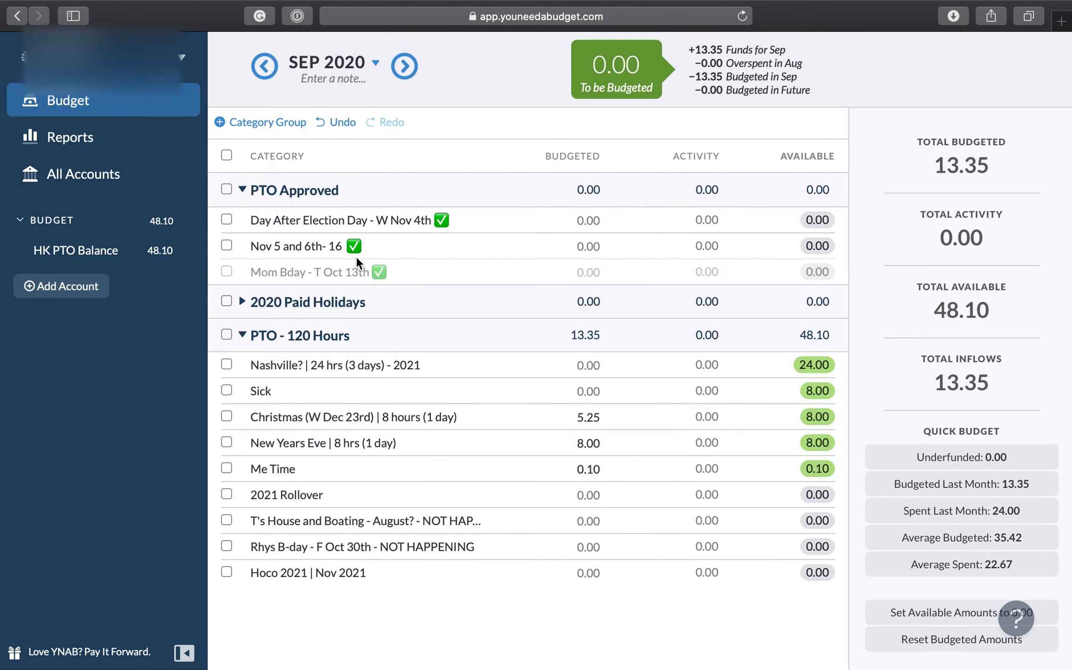
left_click_drag(293, 186, 296, 438)
left_click(242, 223)
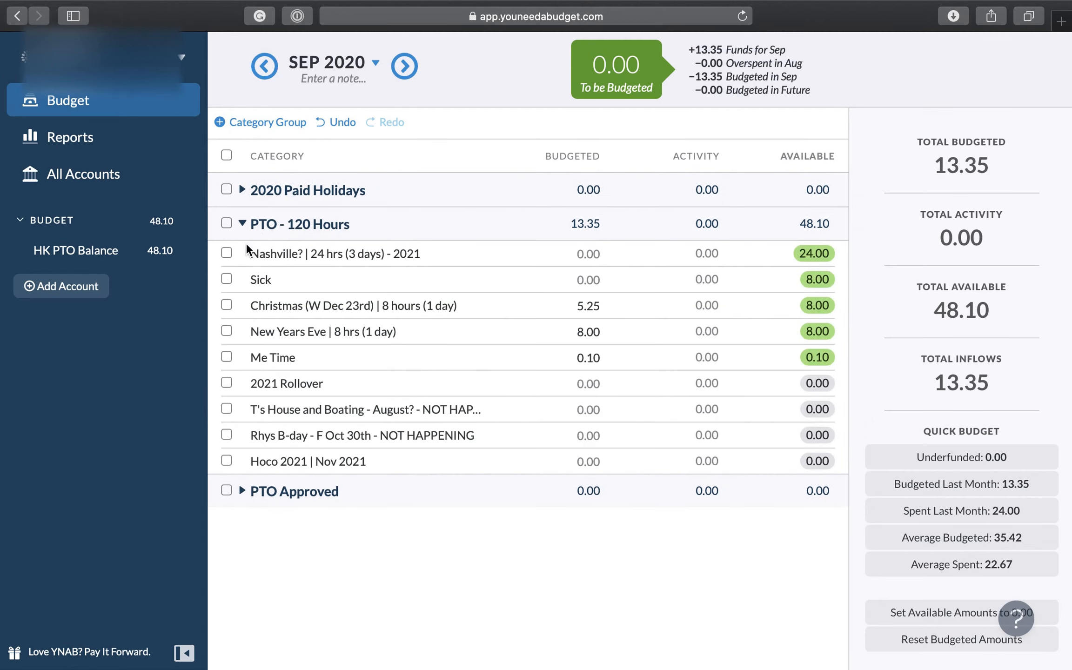
Expand the 2020 Paid Holidays group to review its categories, and view the account type choices without adding an account
left_click(243, 189)
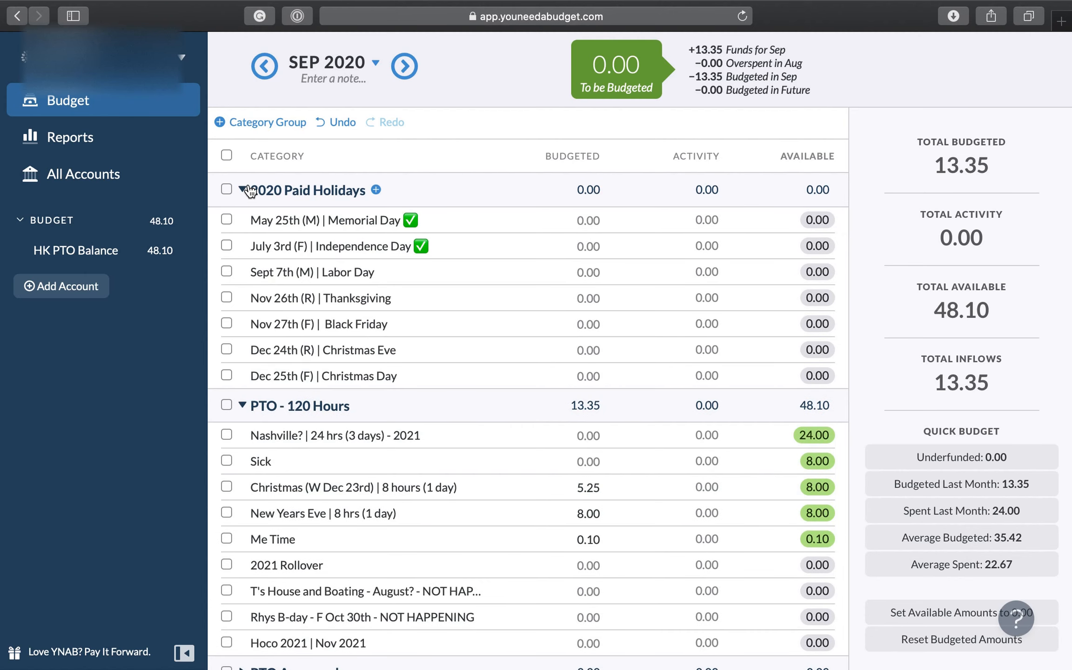
scroll(248, 189, "down", 2)
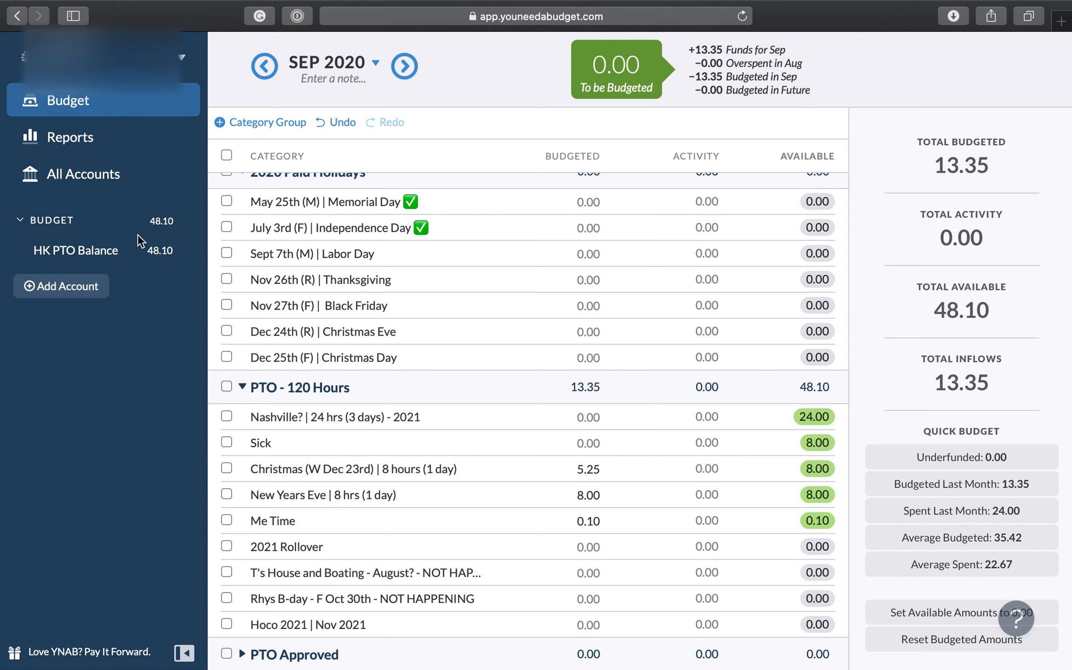
left_click(61, 286)
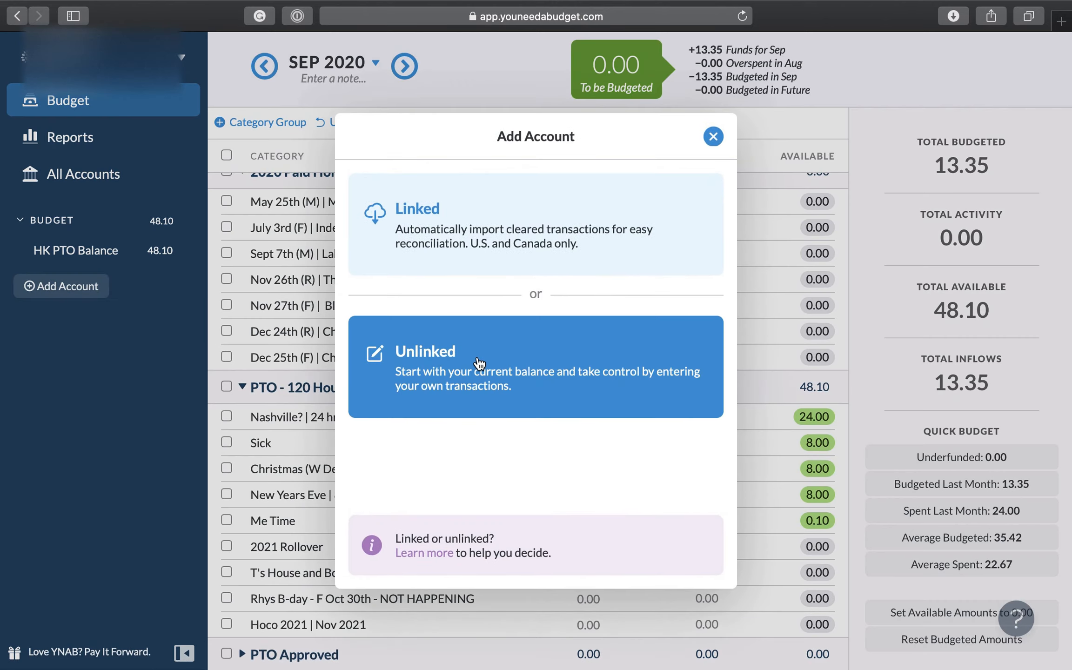
left_click(708, 139)
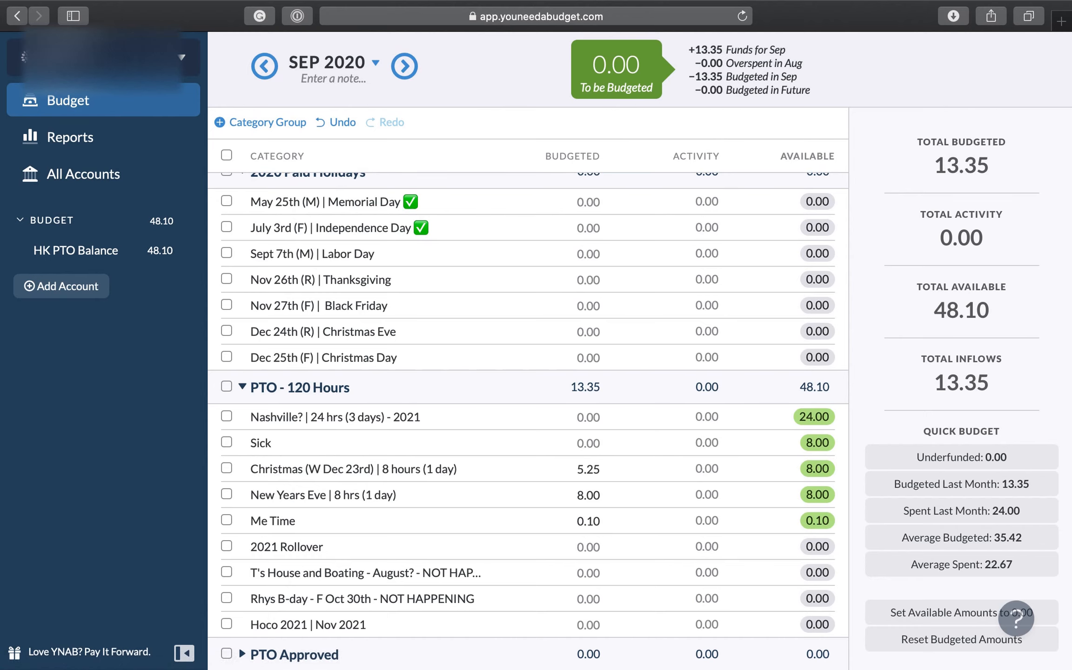
Review the budget settings for currency placement without a symbol, apply them without edits, and collapse the 2020 Paid Holidays group
left_click(91, 59)
left_click(126, 193)
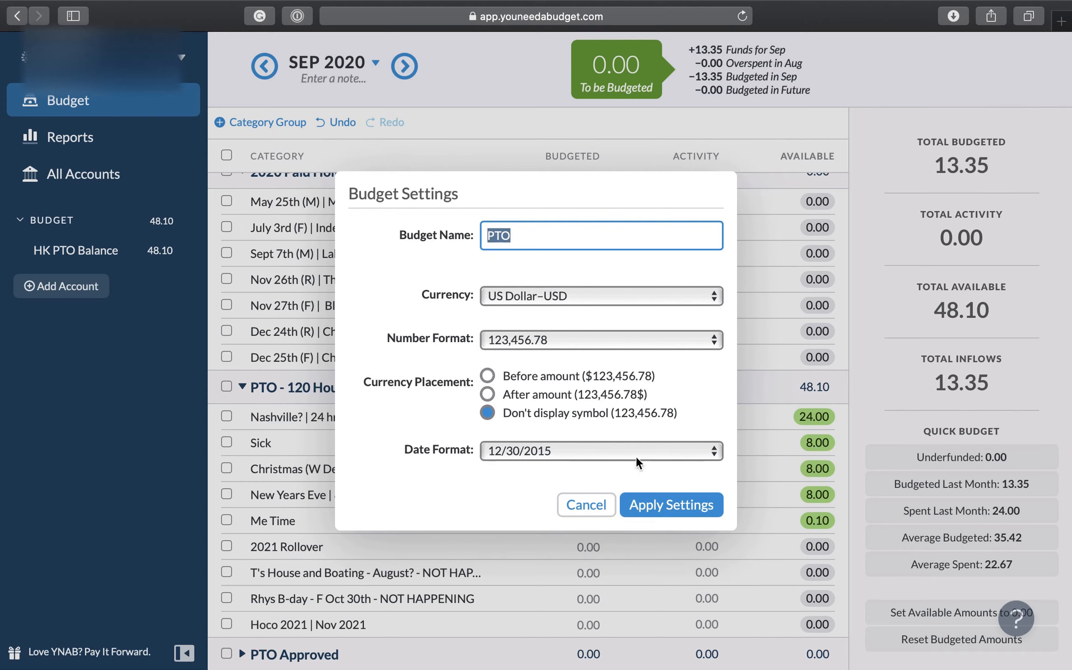
left_click(657, 512)
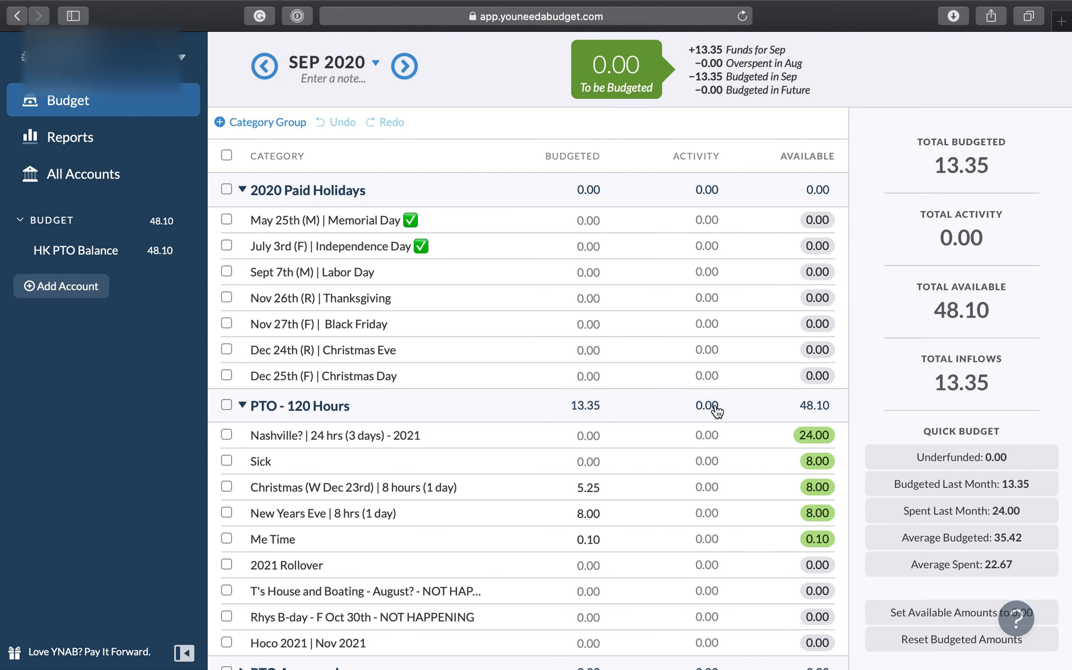
left_click(241, 190)
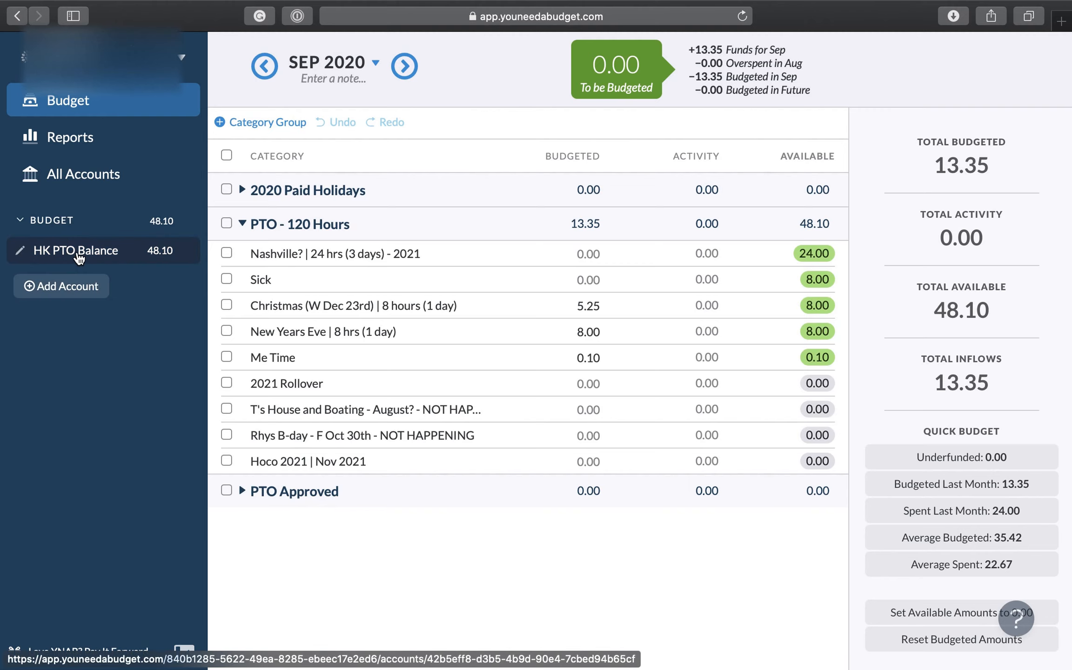
Add an unlinked checking account nicknamed Sick Time with a current balance of 0
left_click(86, 289)
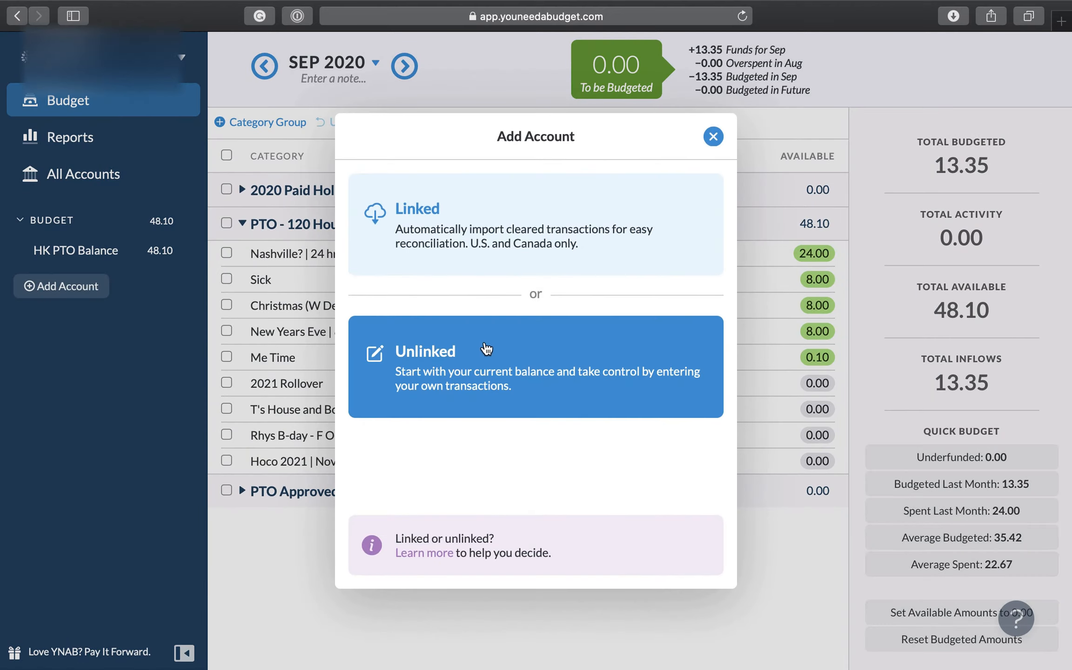
left_click(516, 353)
left_click(454, 251)
left_click(445, 285)
left_click(414, 312)
type("Sick Time")
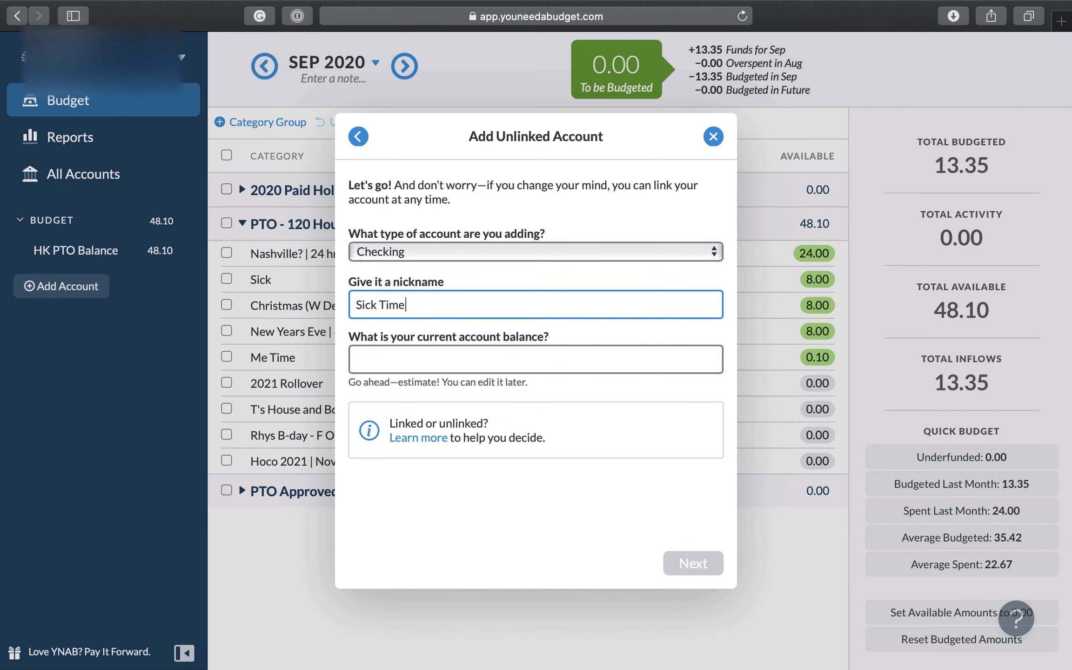
left_click(407, 354)
type("0")
left_click(693, 564)
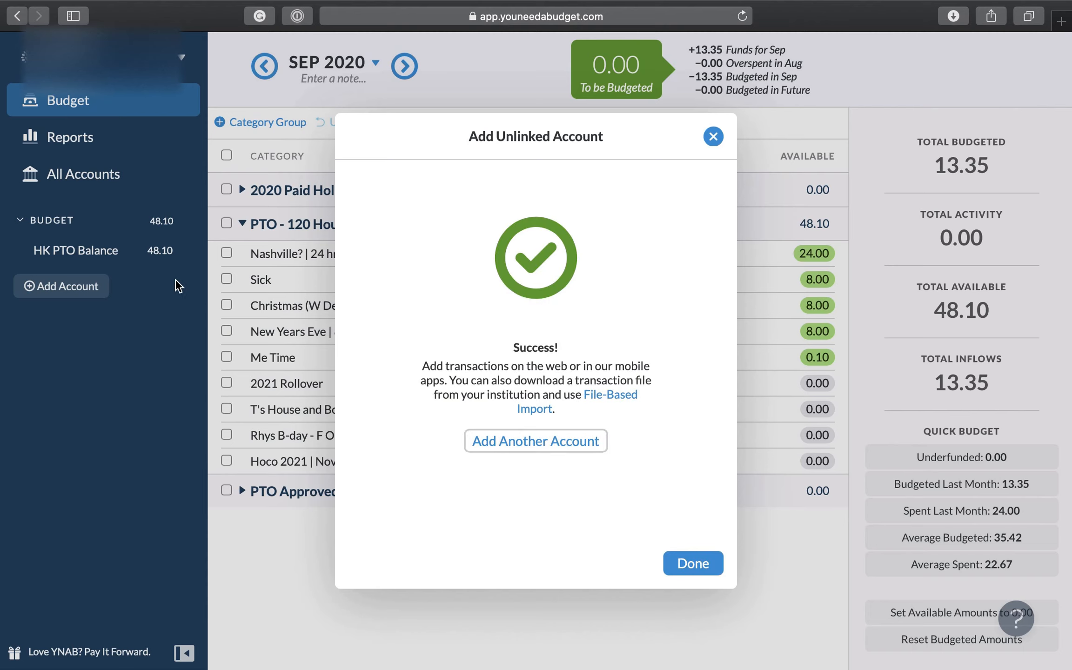
left_click(690, 562)
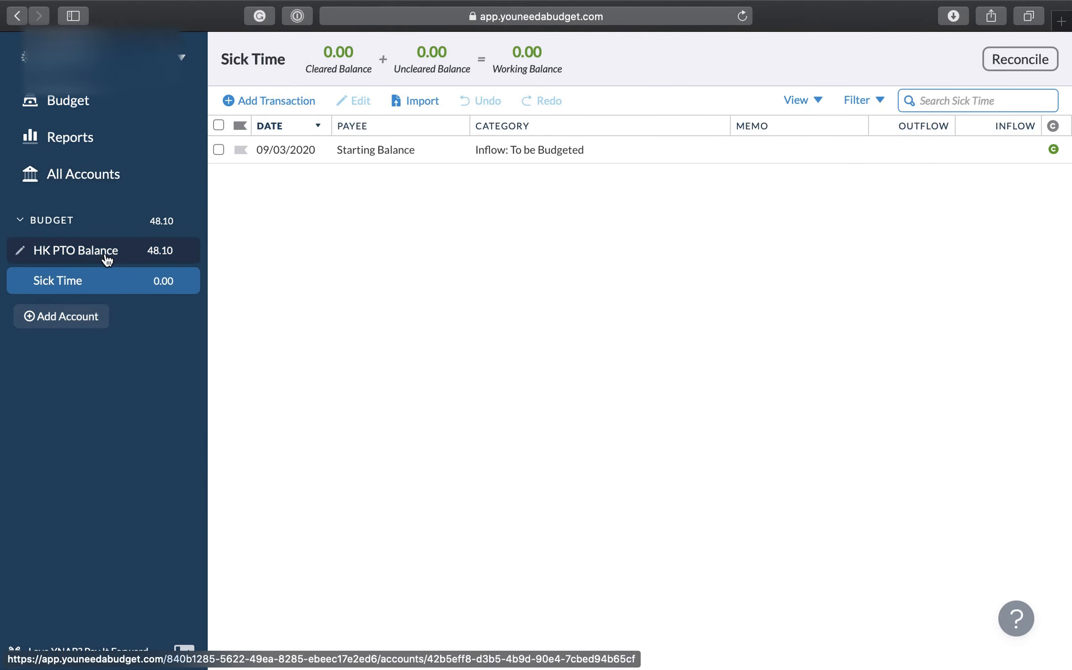
Return to the budget and view the details of the Sick category in PTO - 120 Hours, leaving it deselected
left_click(119, 104)
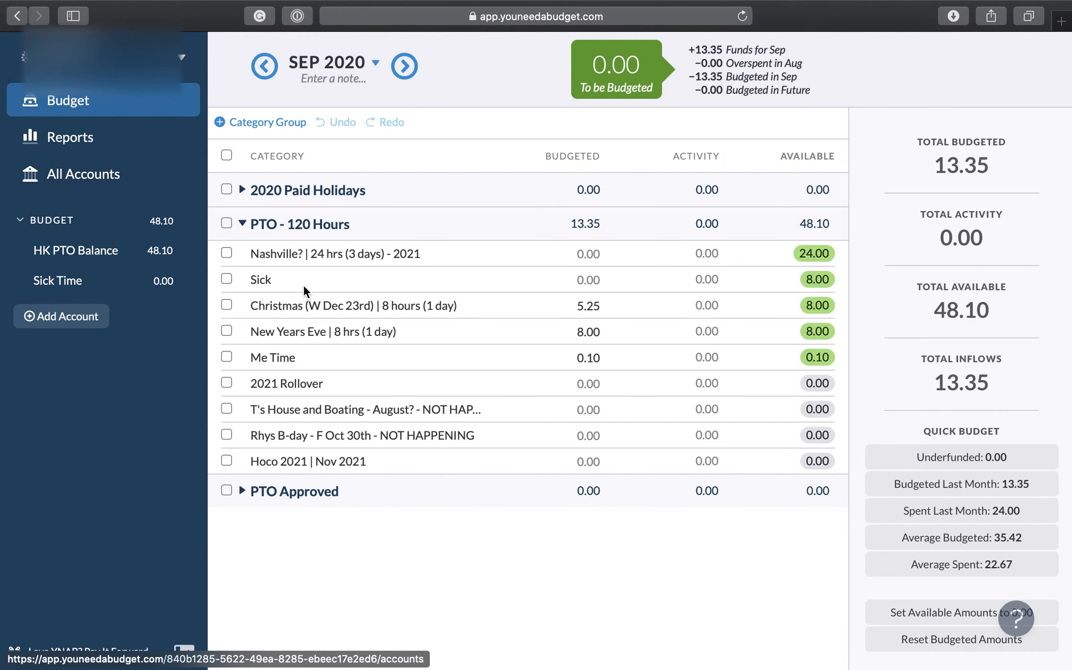
left_click(278, 278)
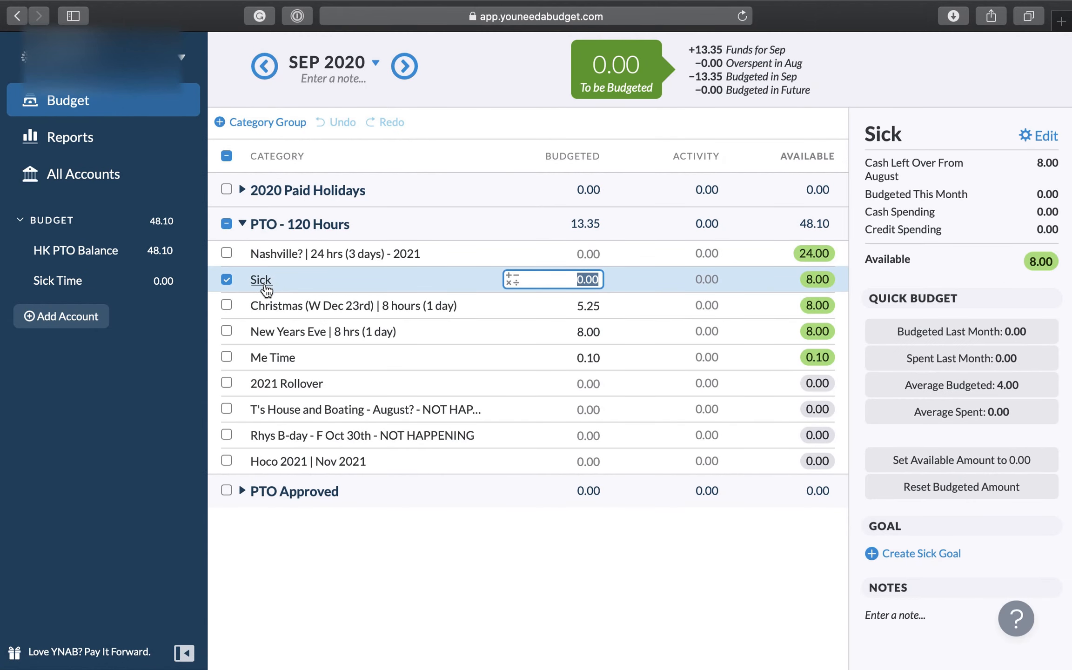
left_click(227, 278)
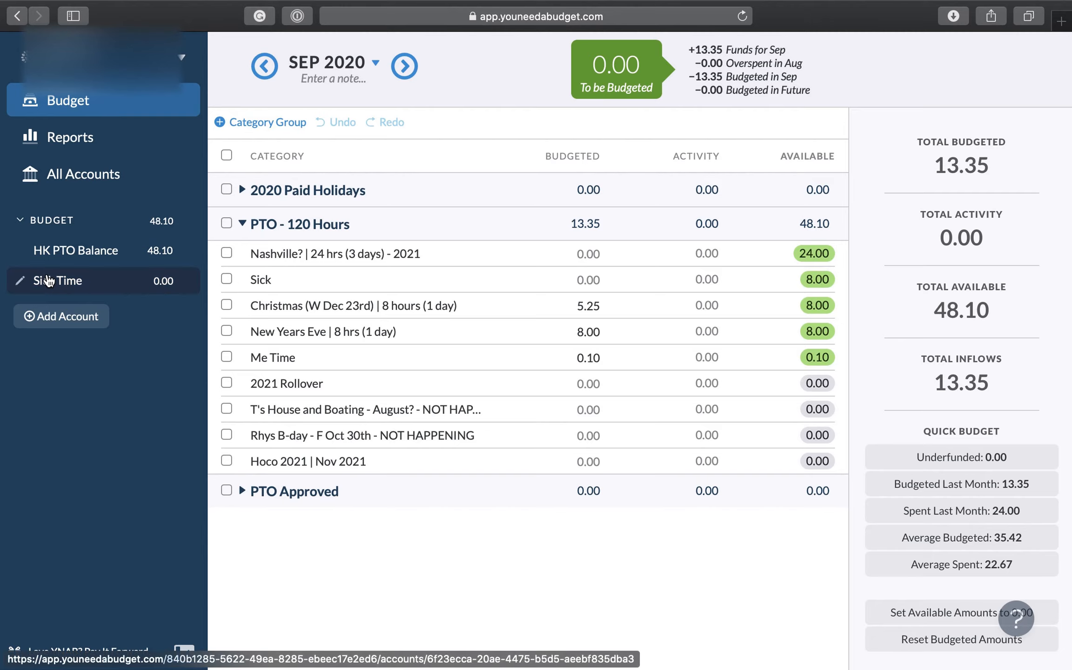
Delete the Sick Time account, and view the HK PTO Balance transactions before returning to the budget
left_click(22, 279)
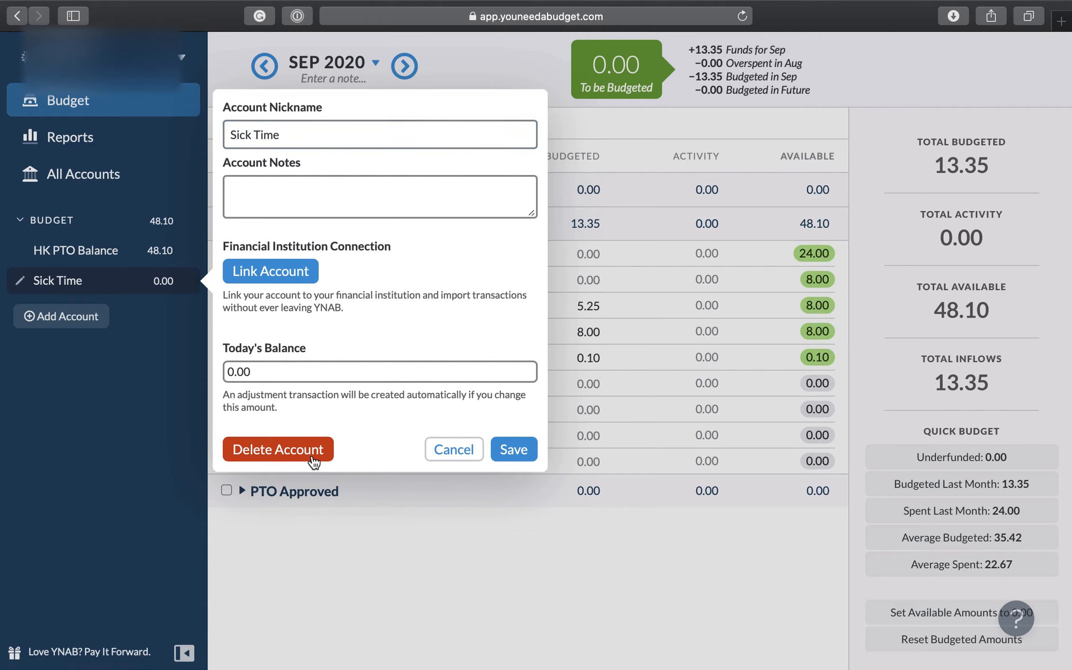
left_click(313, 457)
left_click(89, 255)
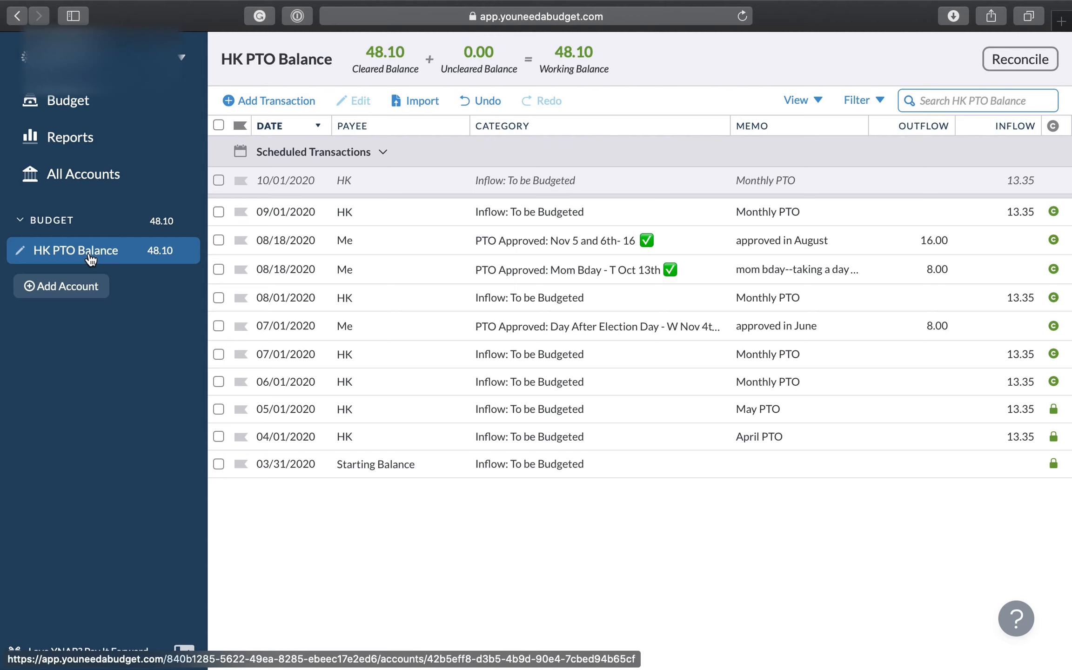
left_click(81, 111)
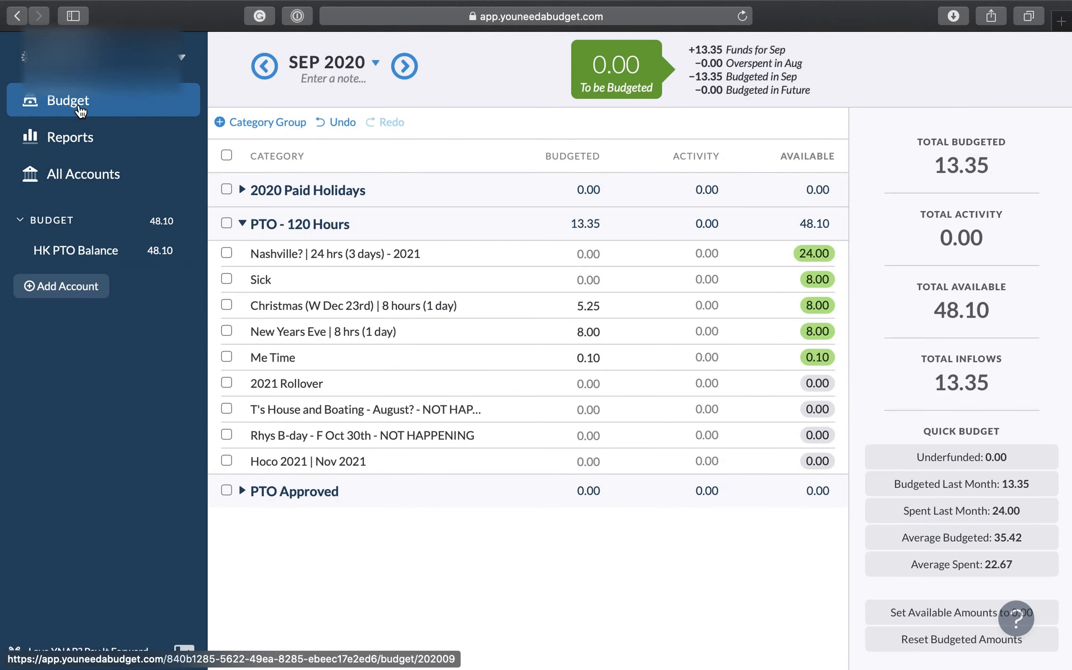